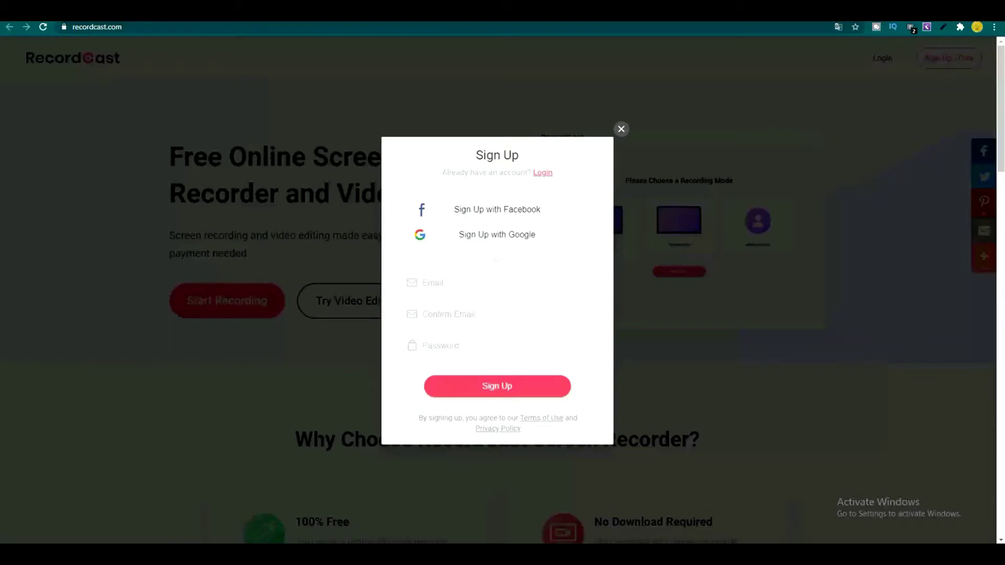
# Step: Set up a new screen recording with System audio as the audio option, allowing the site to use the microphone
pyautogui.click(621, 128)
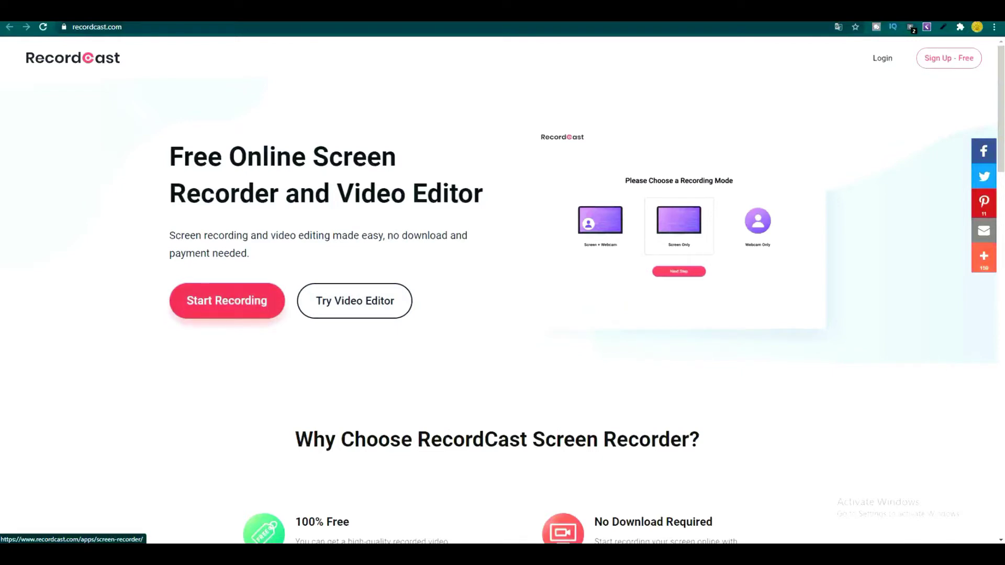
pyautogui.click(227, 301)
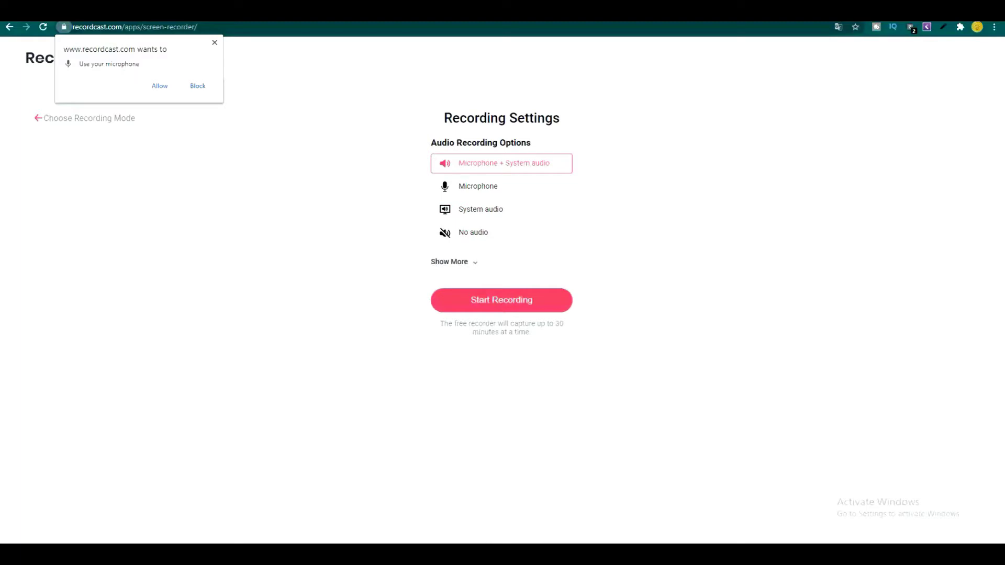
pyautogui.click(449, 261)
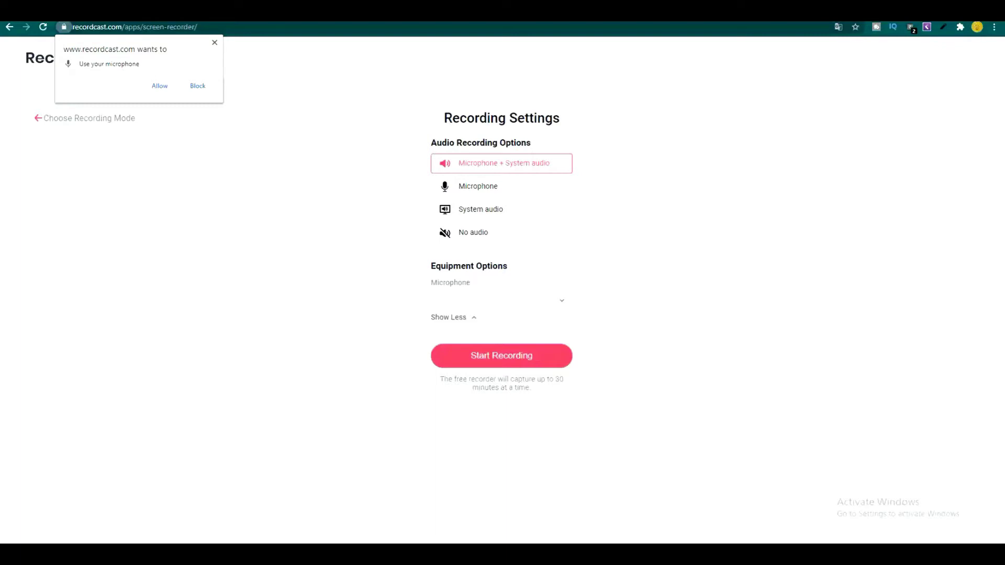
pyautogui.click(160, 86)
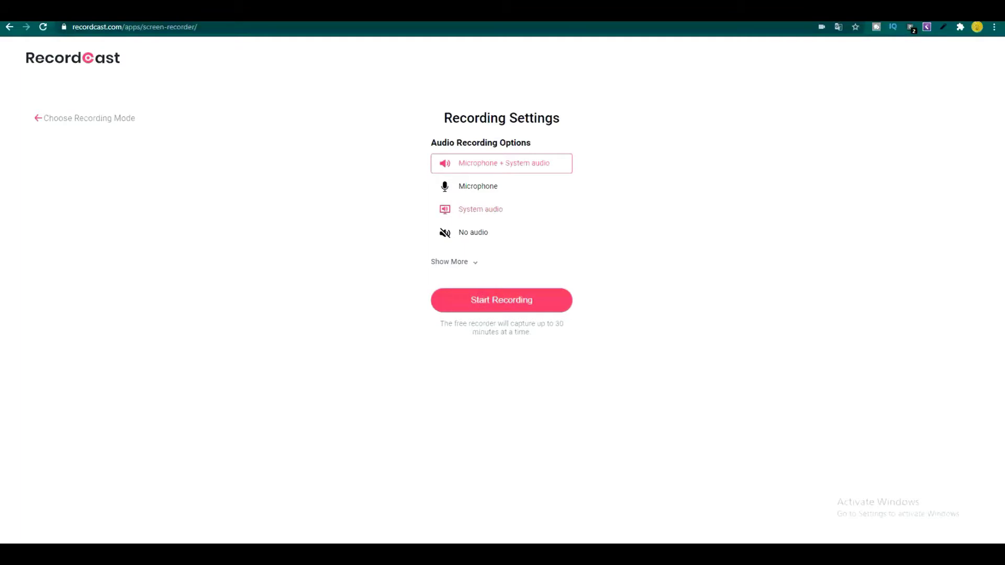
pyautogui.click(481, 209)
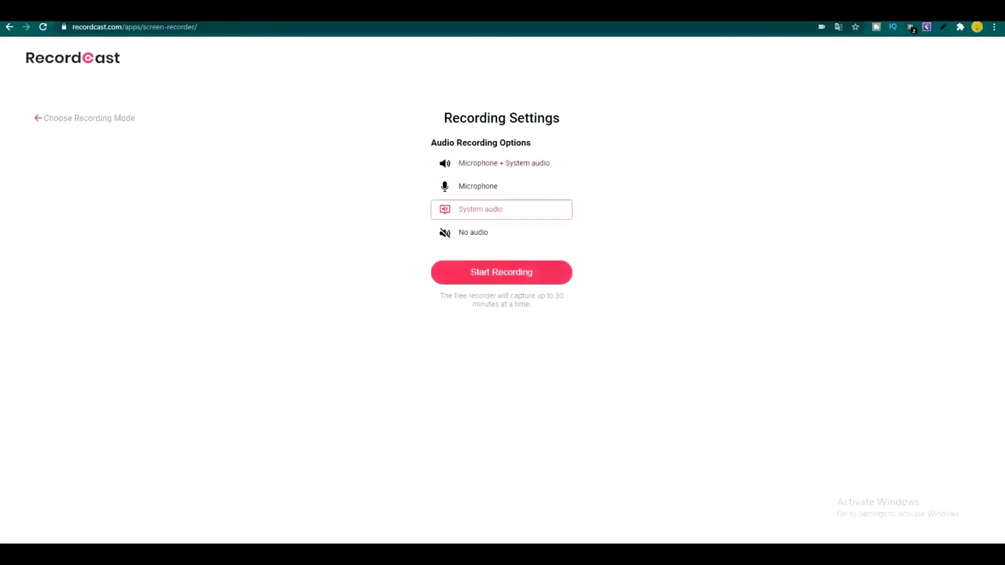
# Step: Start the recording, sharing the entire Screen 1
pyautogui.click(501, 273)
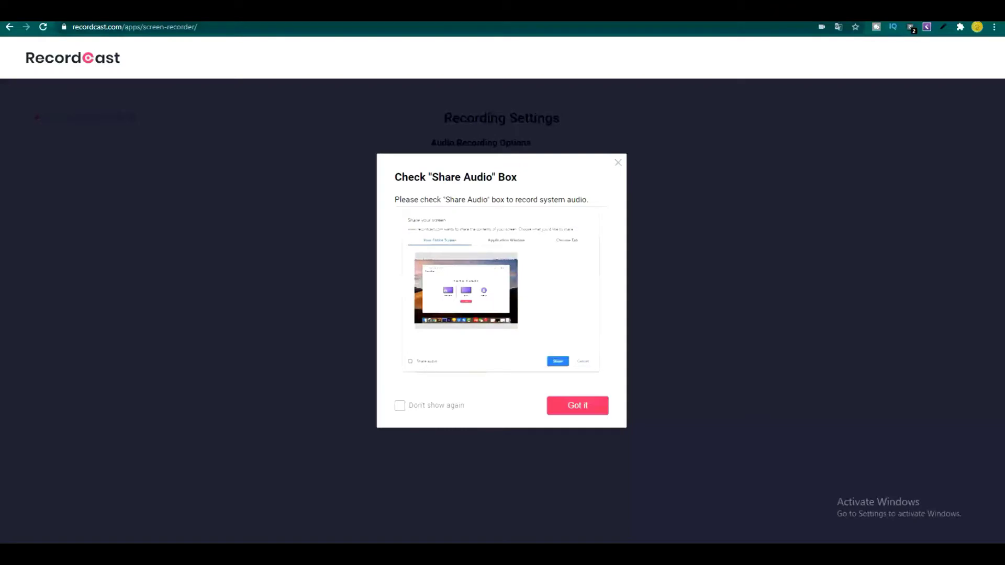
pyautogui.click(577, 405)
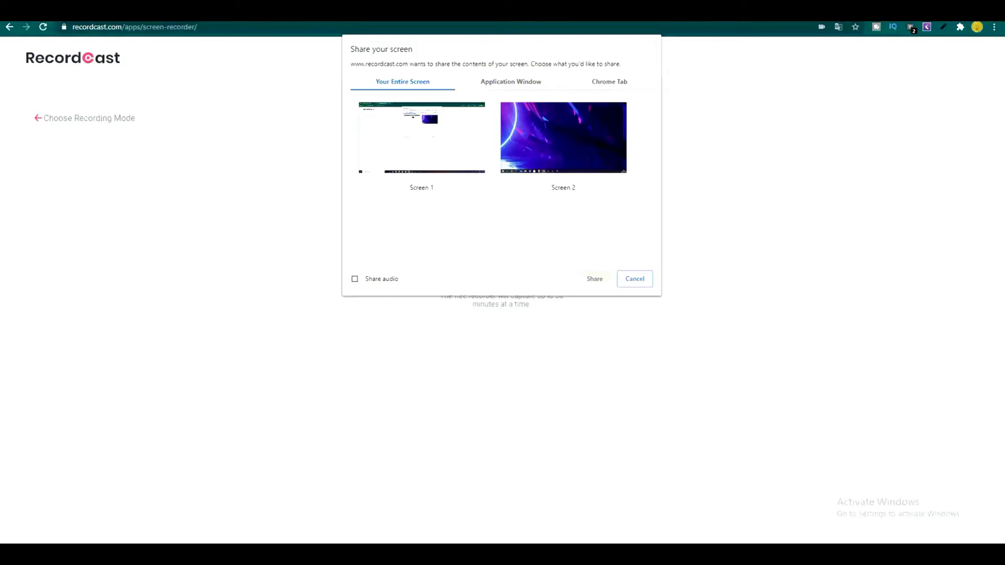
pyautogui.click(421, 138)
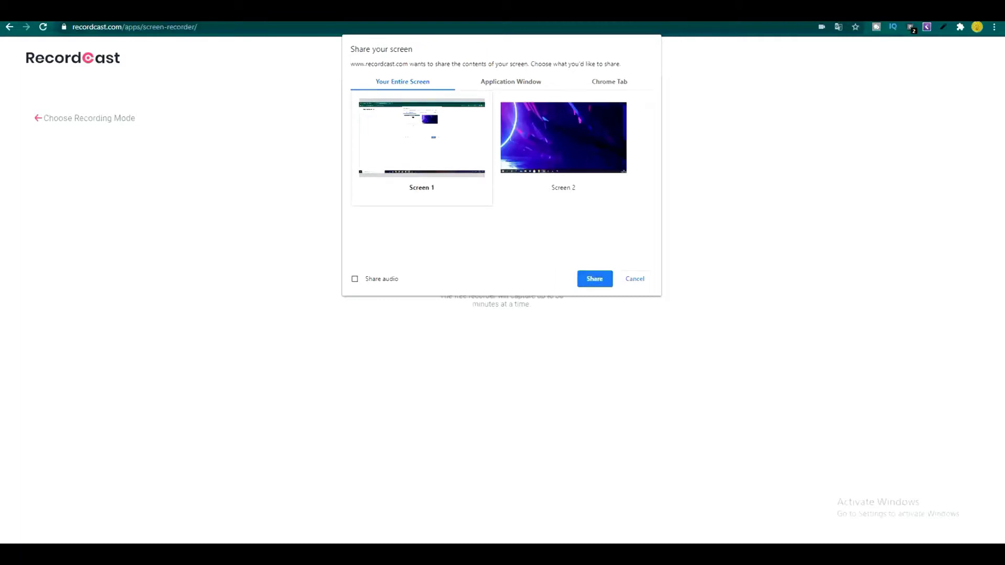
pyautogui.press('Return')
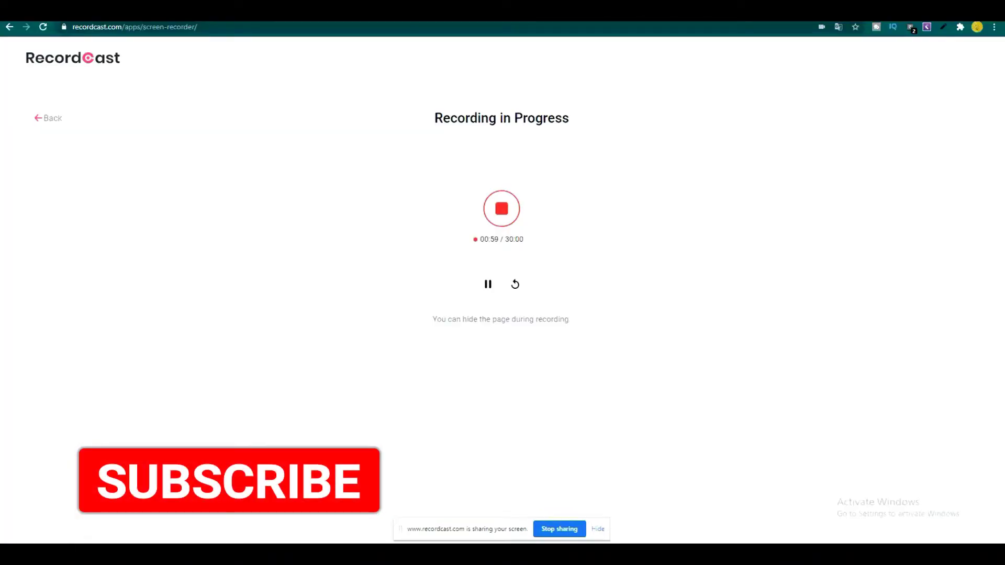
# Step: Pause and resume the running screen recording, then stop it
pyautogui.click(488, 284)
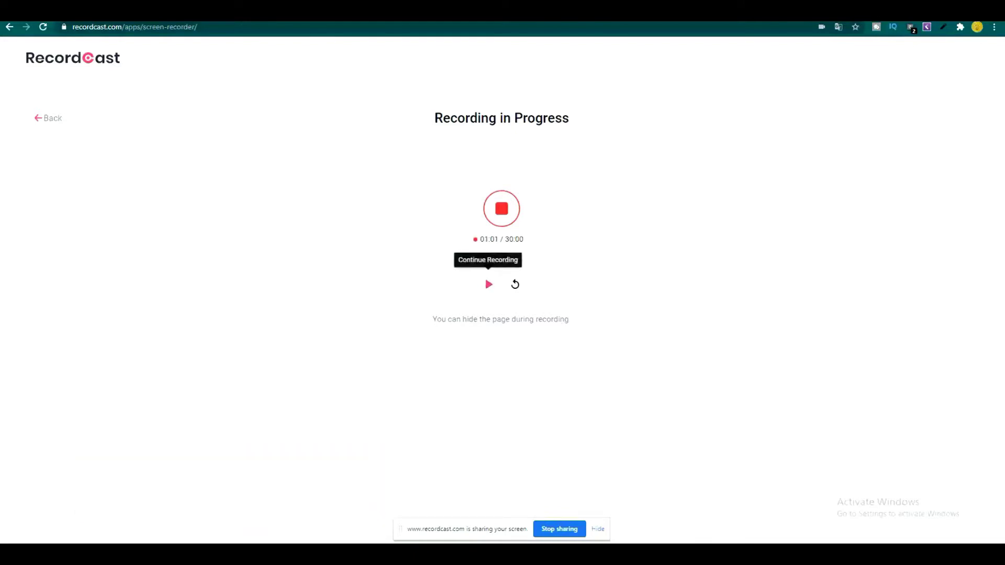
pyautogui.click(488, 284)
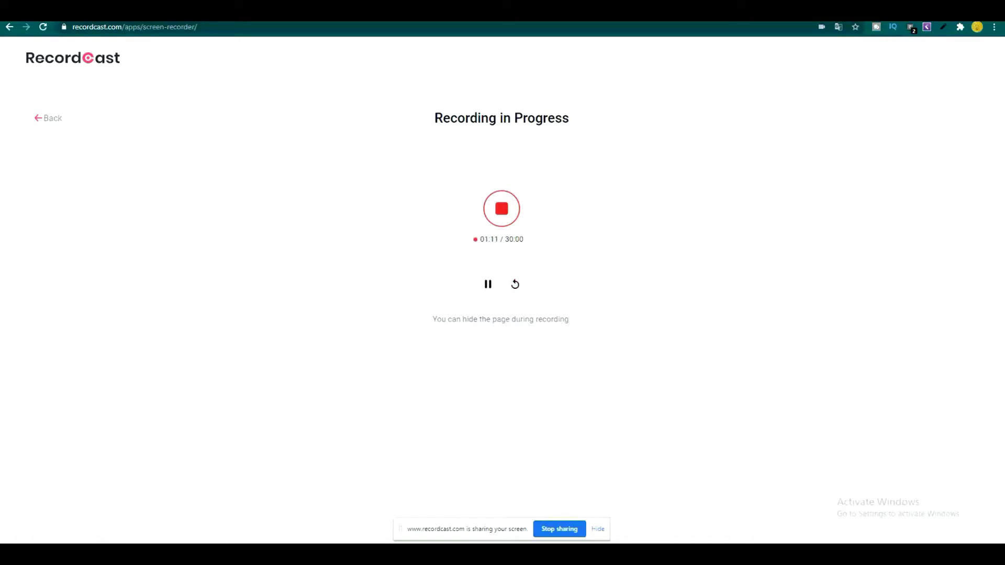
pyautogui.click(501, 209)
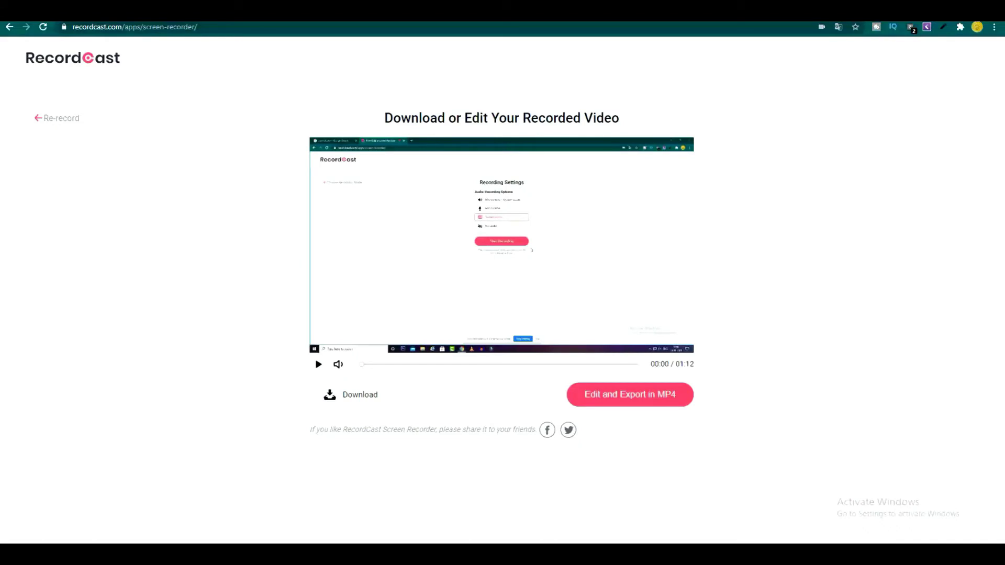
# Step: Play back the recorded video, skip ahead to around its middle and pause it
pyautogui.press('space')
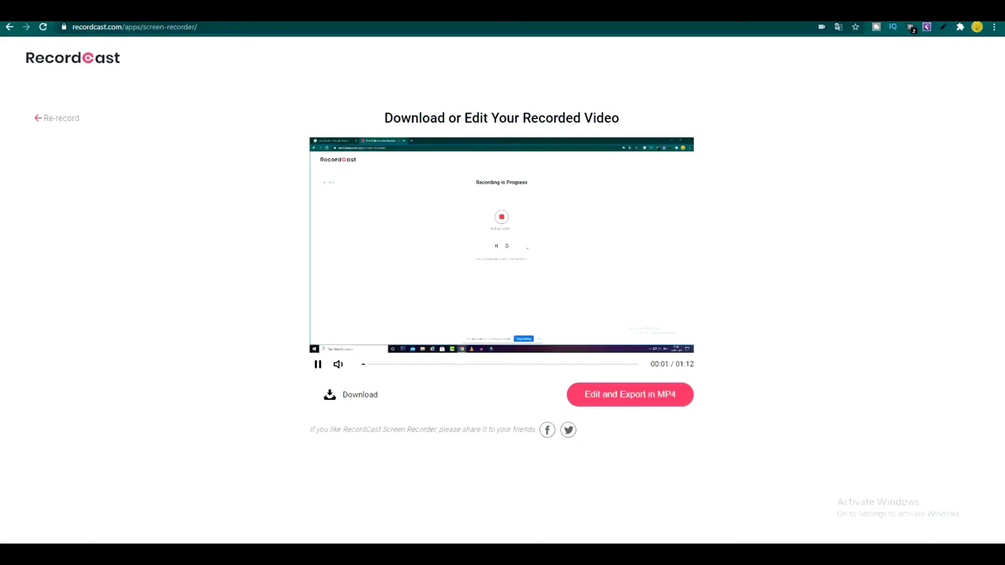
pyautogui.click(417, 364)
pyautogui.click(474, 365)
pyautogui.press('space')
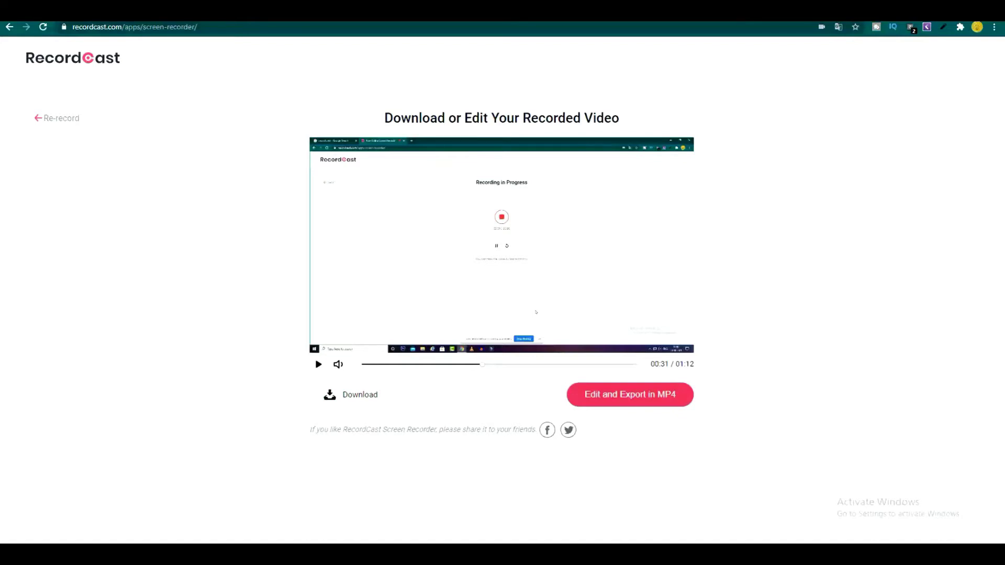
# Step: Open the recorded video in the video editor for editing and MP4 export, dismissing the downloads bar and the file import dialog
pyautogui.click(630, 395)
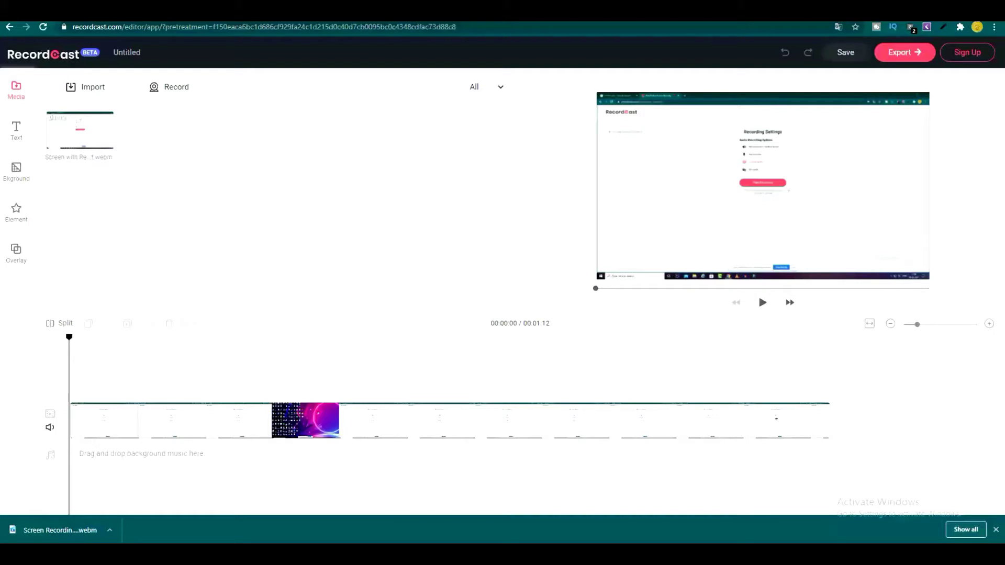
pyautogui.click(995, 529)
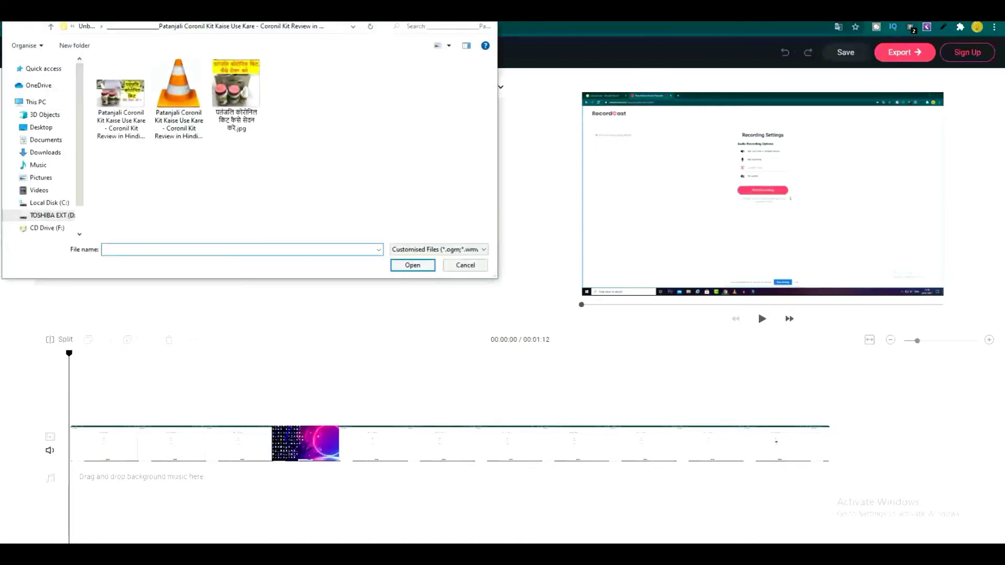
pyautogui.press('Escape')
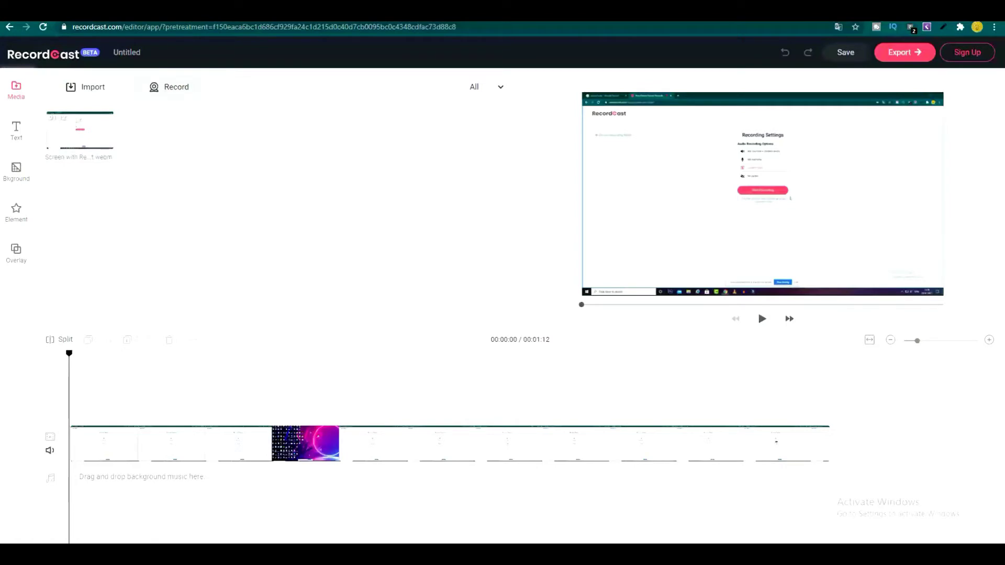
# Step: Add the Roll Back dynamic text near the start of the video on the timeline
pyautogui.moveTo(80, 130)
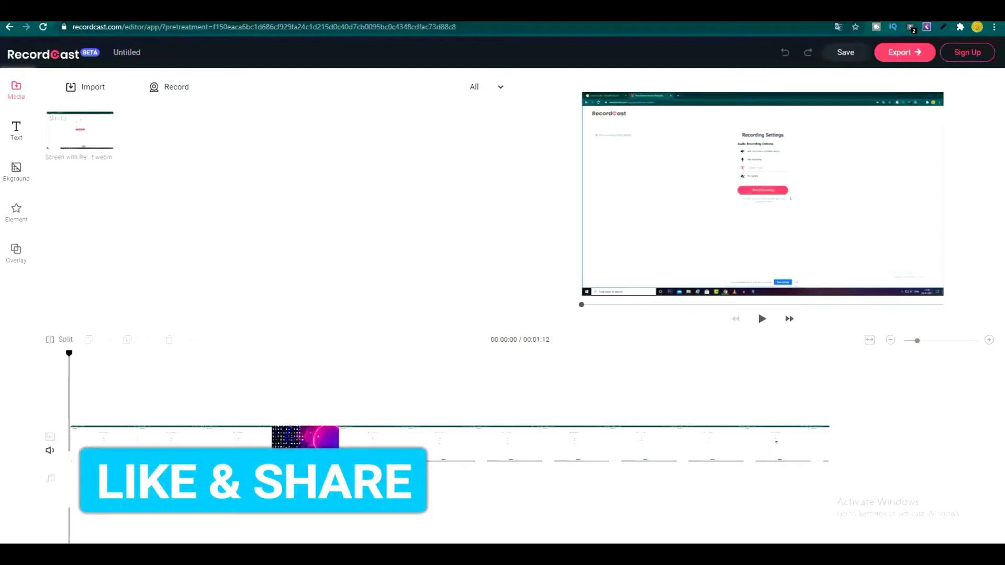
pyautogui.click(16, 131)
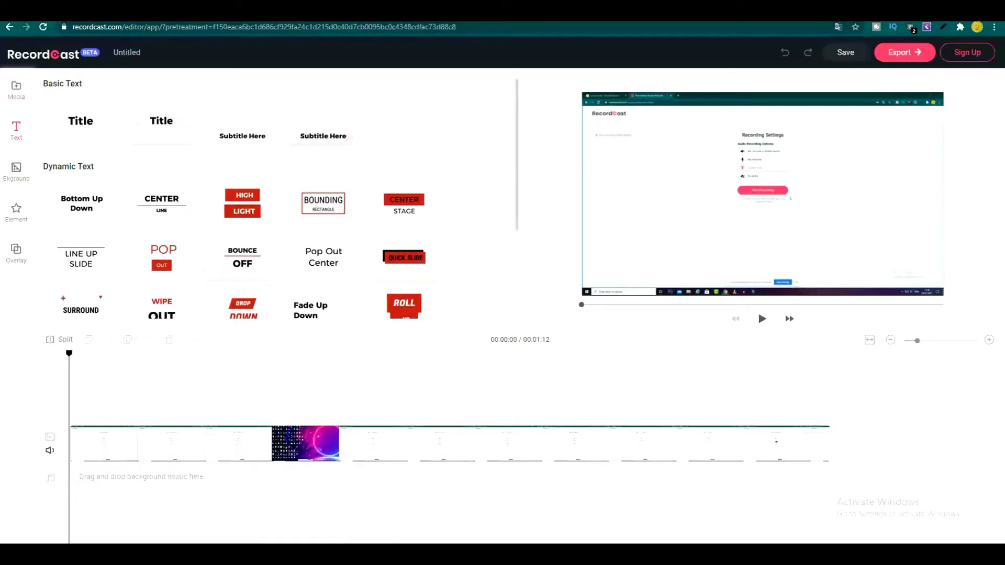
pyautogui.scroll(-3, 280, 200)
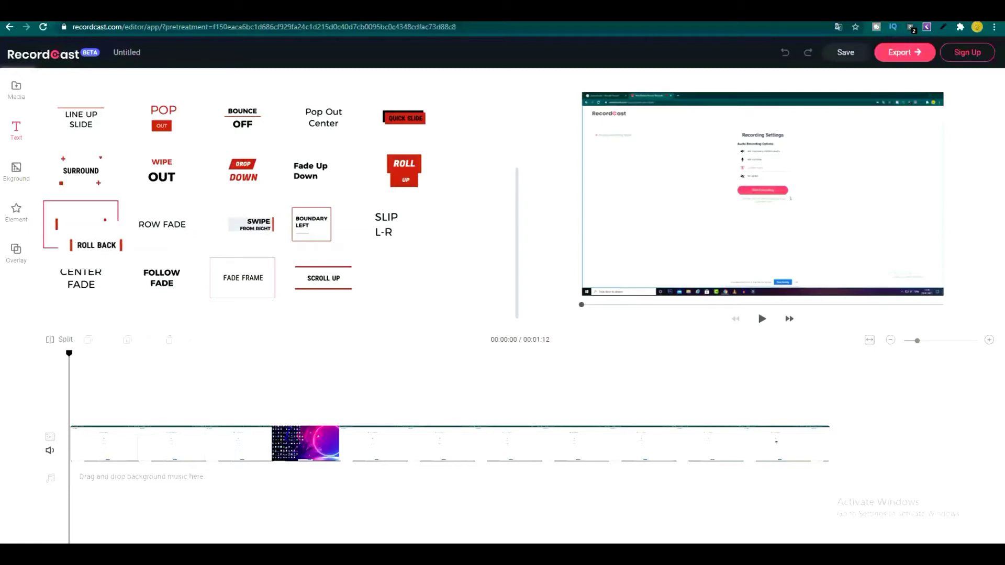
pyautogui.click(109, 239)
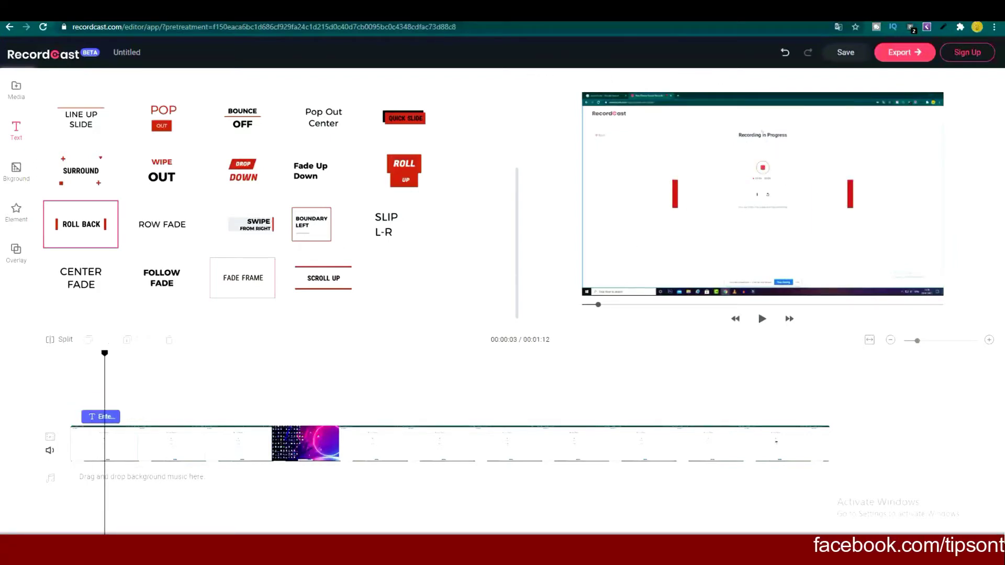
# Step: Keep "Enter Title Here" as the title text, and place the title slightly smaller in the lower part of the video frame
pyautogui.click(101, 416)
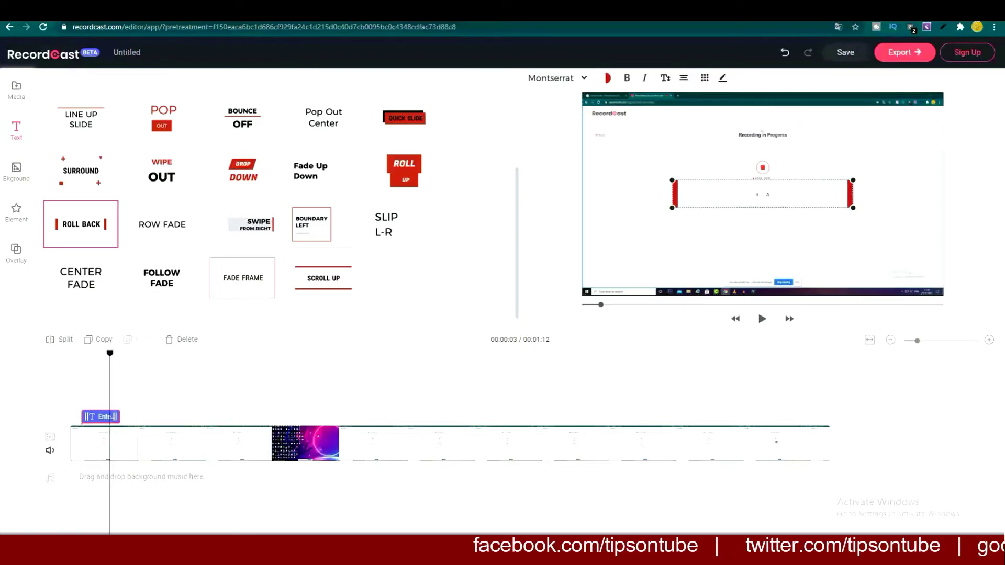
pyautogui.doubleClick(101, 416)
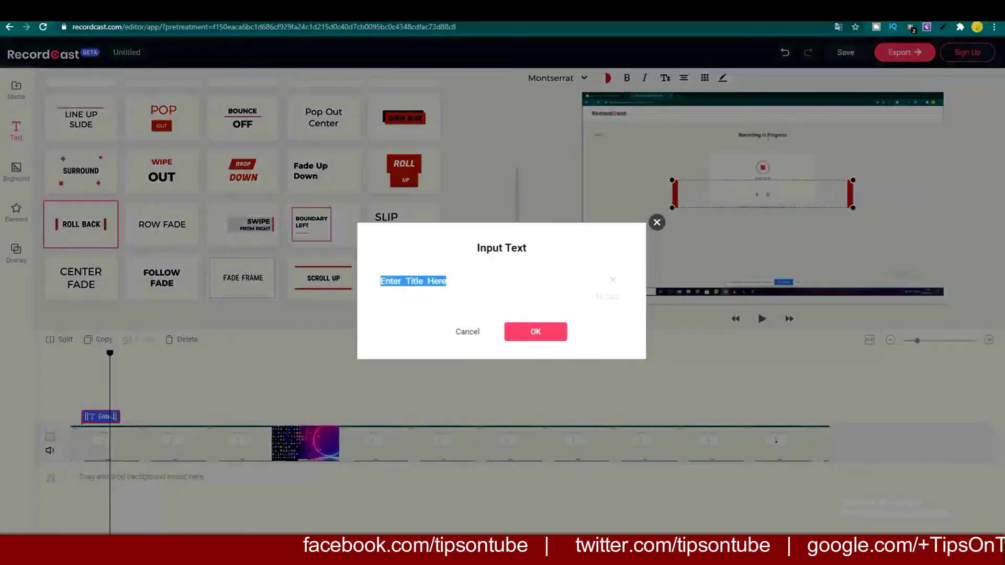
pyautogui.press('End')
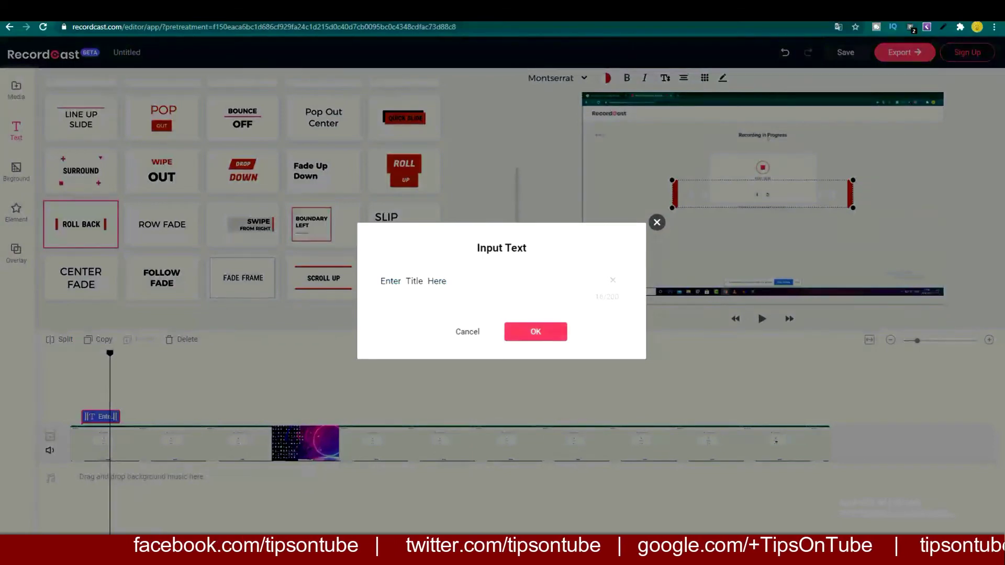
pyautogui.press('Return')
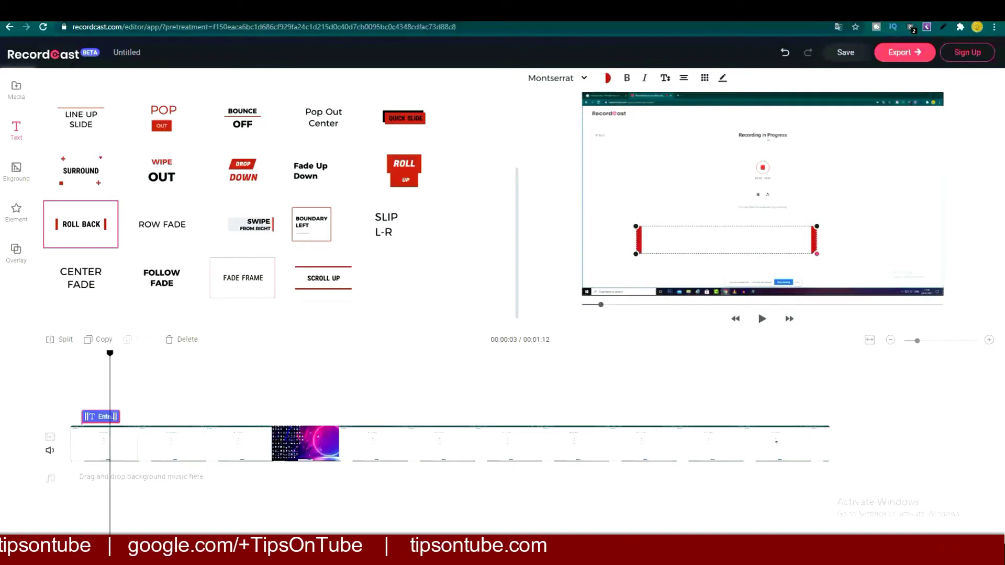
pyautogui.moveTo(817, 254)
pyautogui.mouseDown()
pyautogui.moveTo(719, 239)
pyautogui.moveTo(812, 253)
pyautogui.mouseUp()
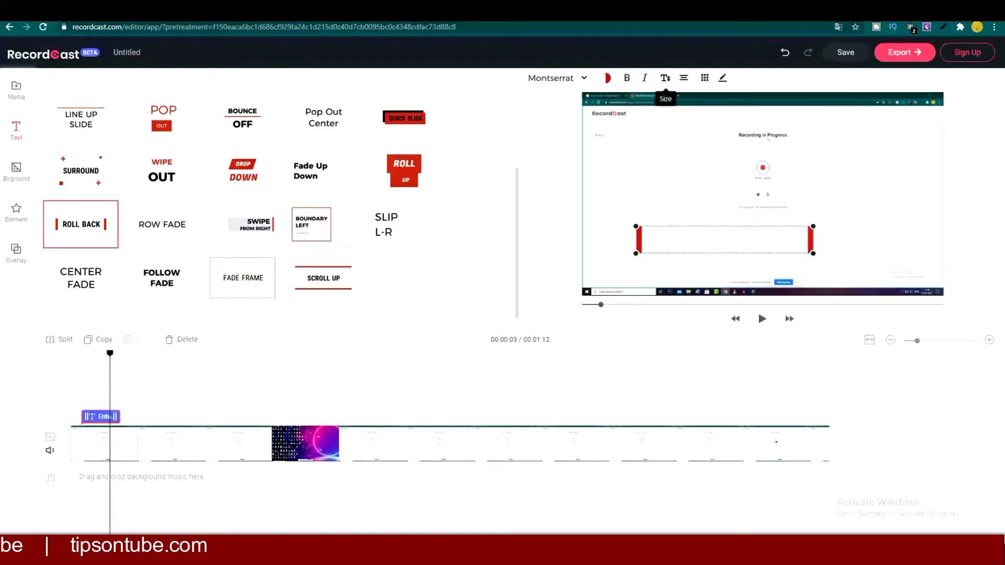
# Step: Enlarge the title by several text size increments
pyautogui.click(665, 78)
pyautogui.click(654, 104)
pyautogui.click(655, 104)
pyautogui.click(654, 104)
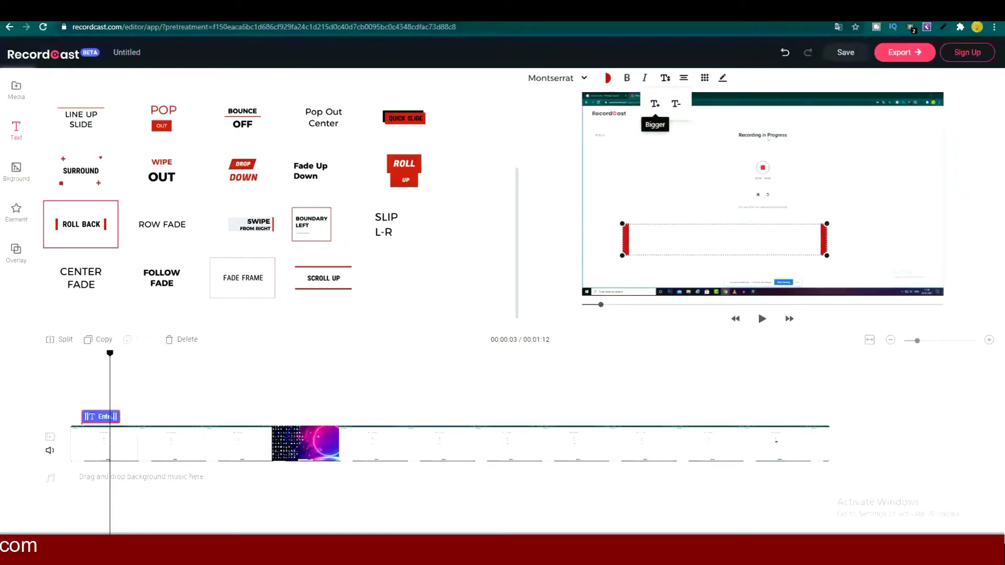
pyautogui.click(676, 103)
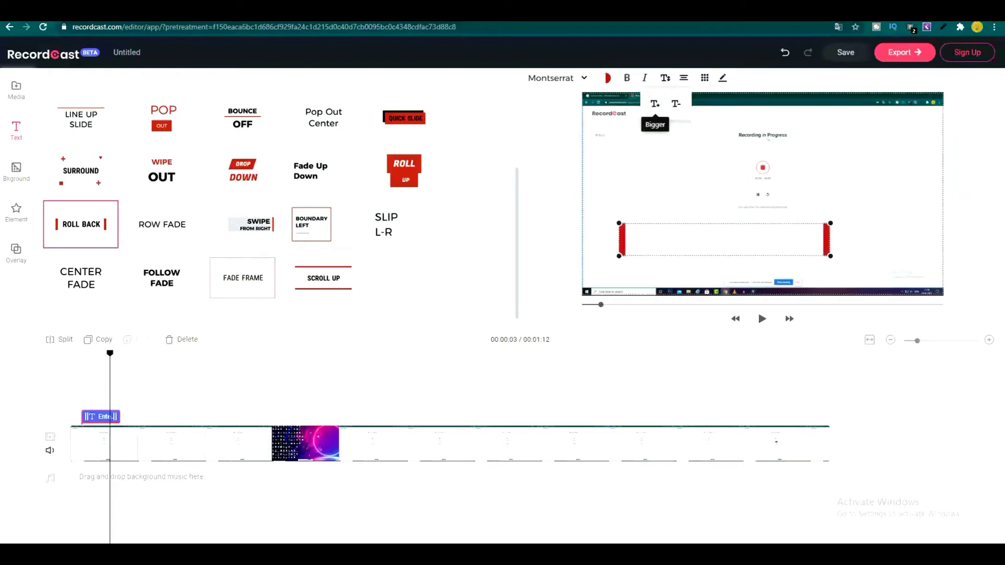
pyautogui.click(654, 104)
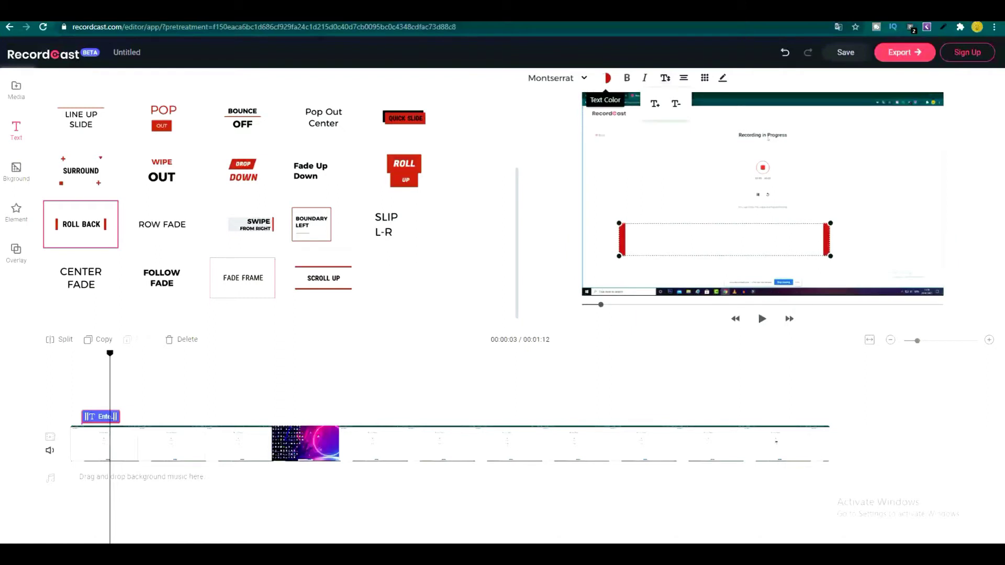
# Step: Give the title custom colors, with F80707 for the text and E81907 for the side bars
pyautogui.click(608, 78)
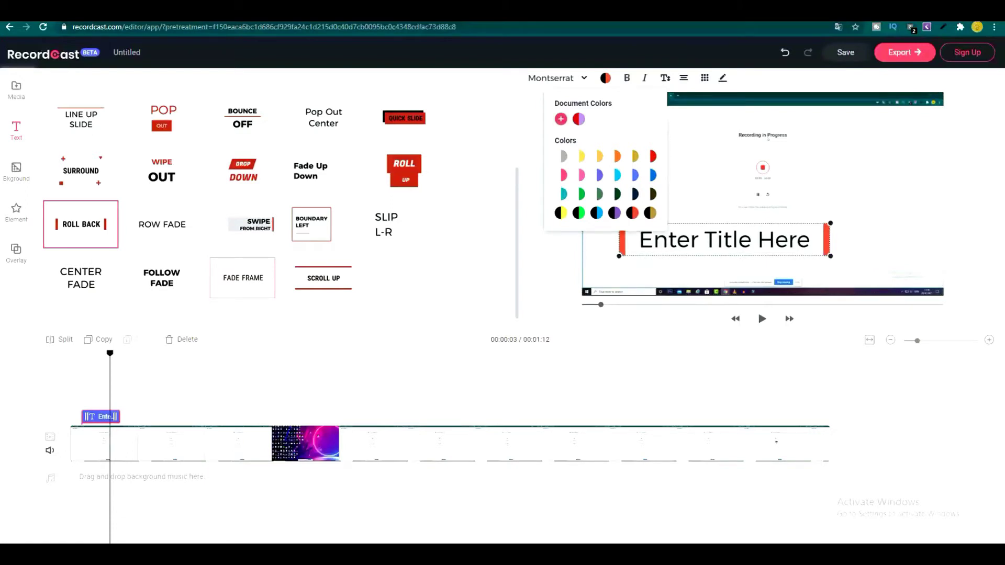
pyautogui.click(560, 119)
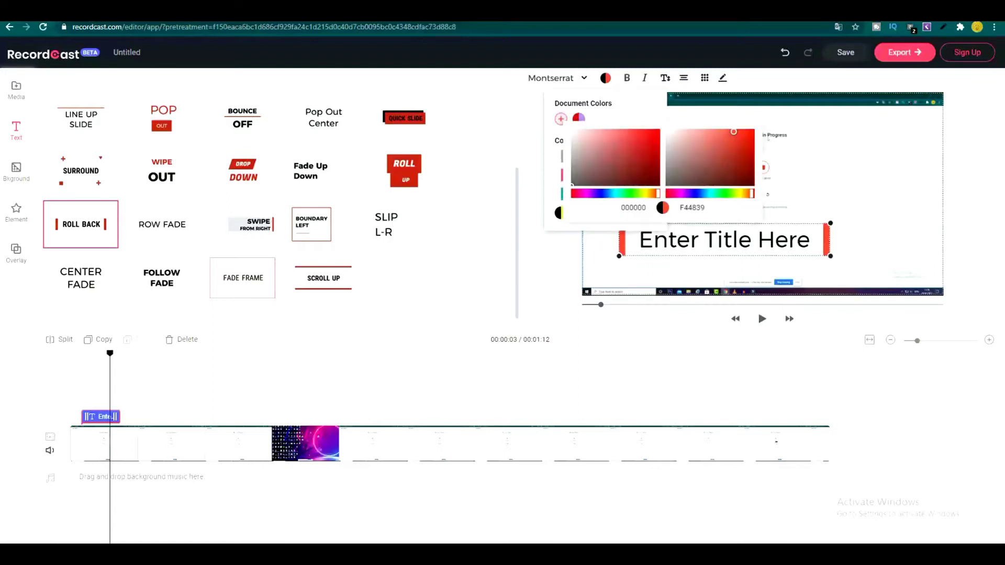
pyautogui.click(658, 136)
pyautogui.click(753, 146)
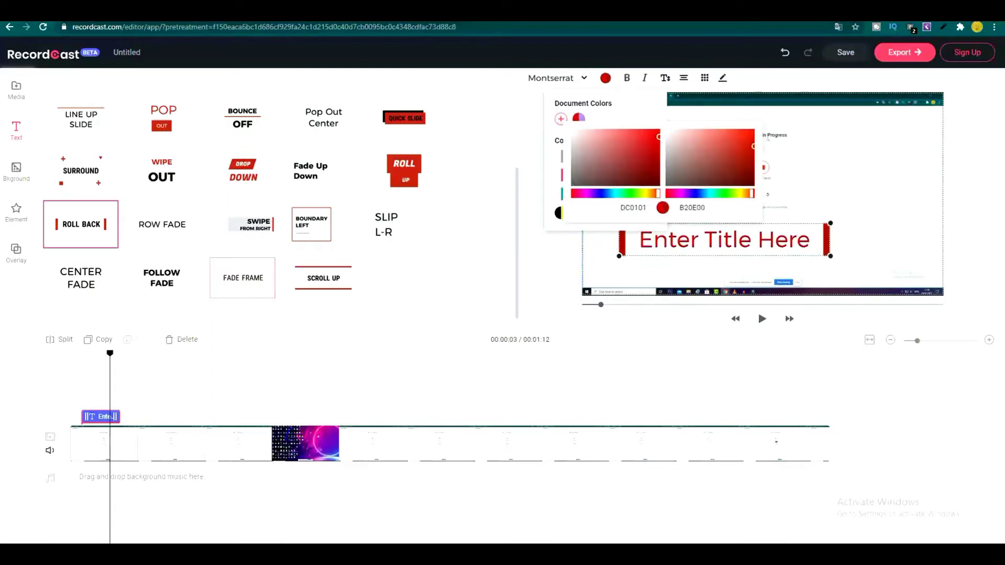
pyautogui.click(659, 135)
pyautogui.click(655, 137)
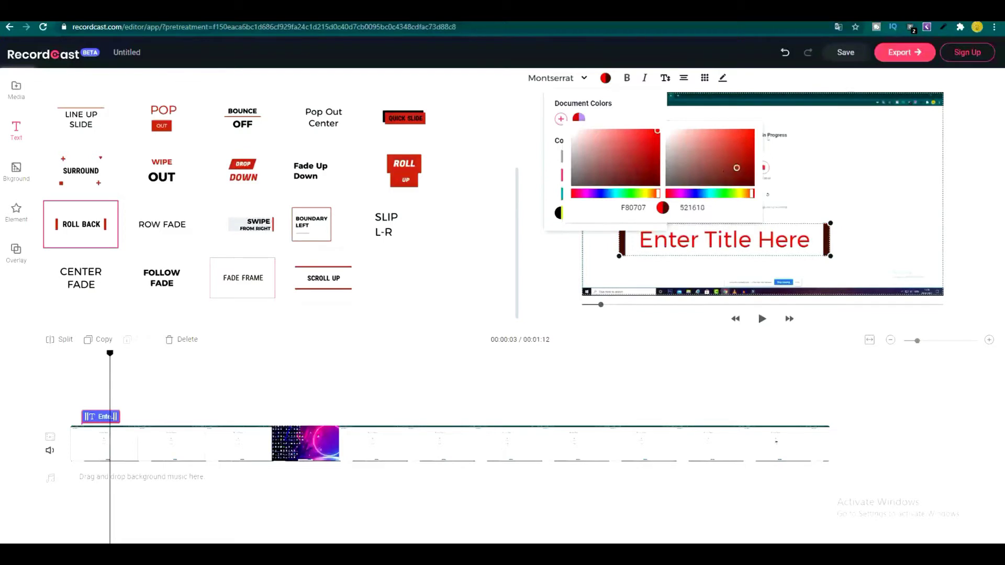
pyautogui.click(752, 141)
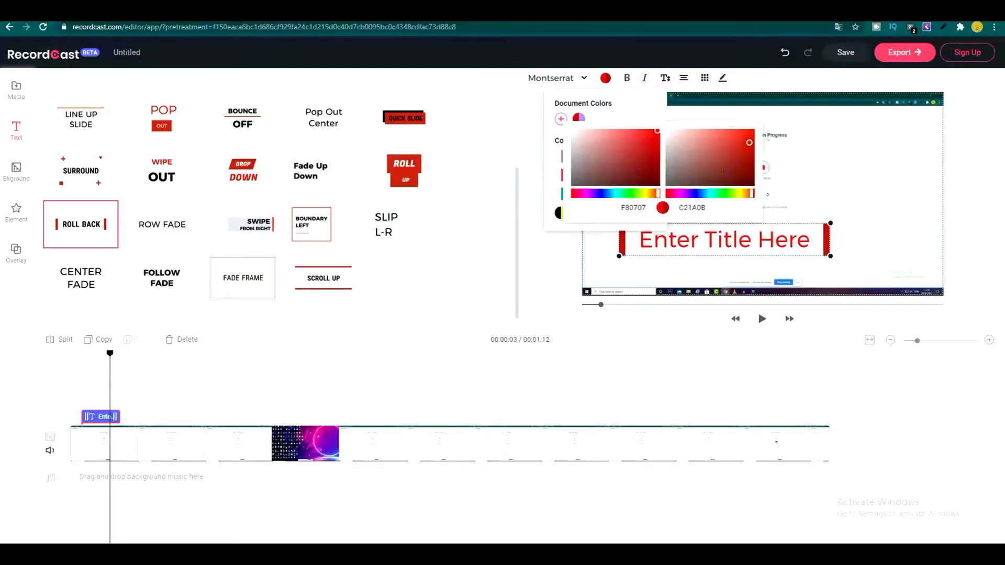
pyautogui.click(751, 134)
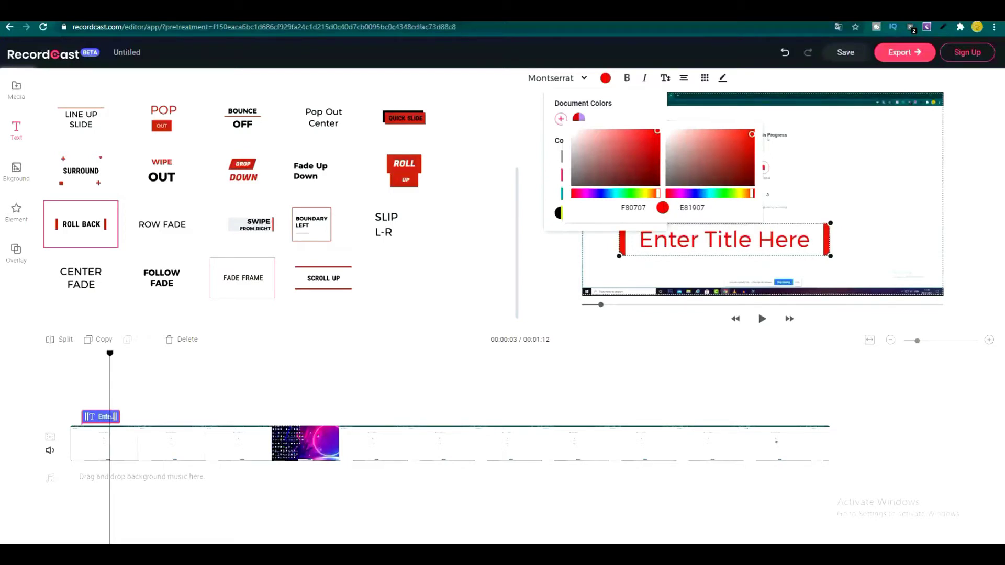
# Step: Add a light green background to the timeline at 00:00:08, and place the Row Fade title text above it
pyautogui.press('Escape')
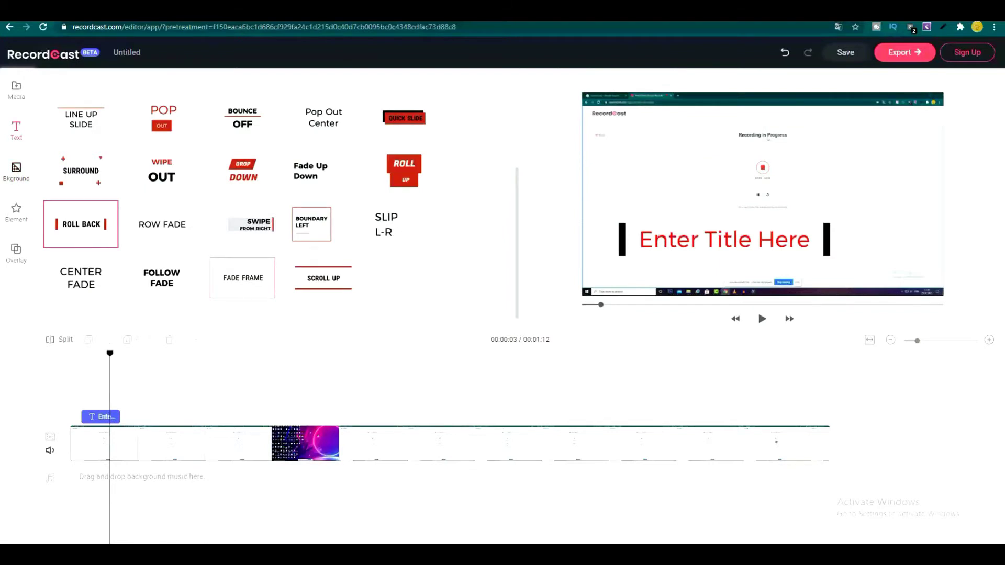
pyautogui.click(156, 354)
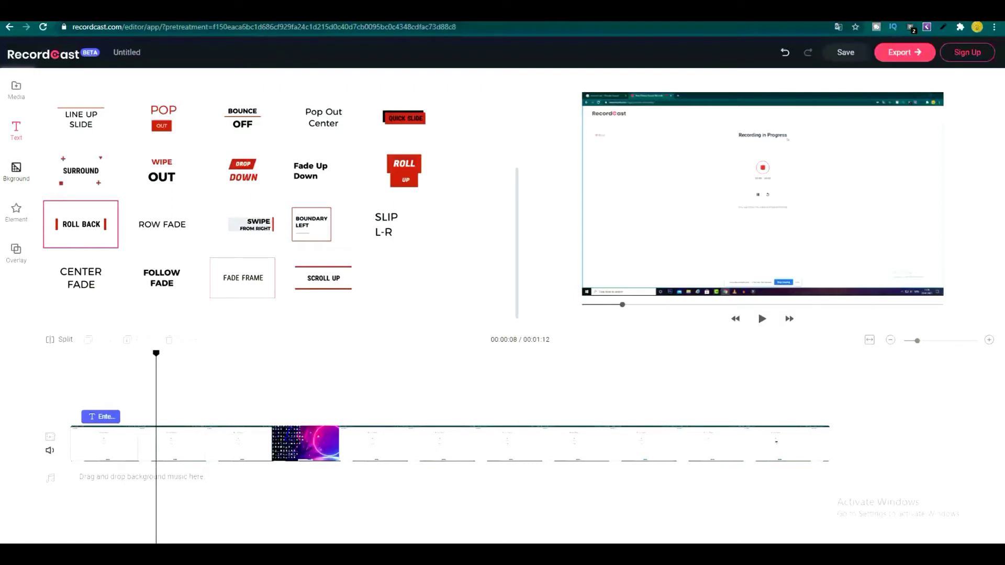
pyautogui.click(16, 170)
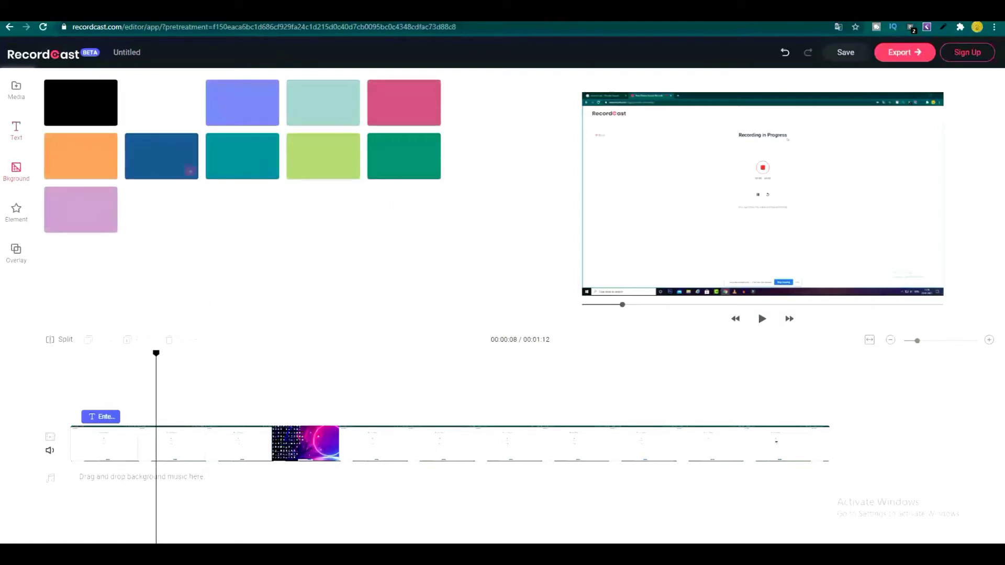
pyautogui.moveTo(107, 116)
pyautogui.moveTo(105, 222)
pyautogui.click(352, 171)
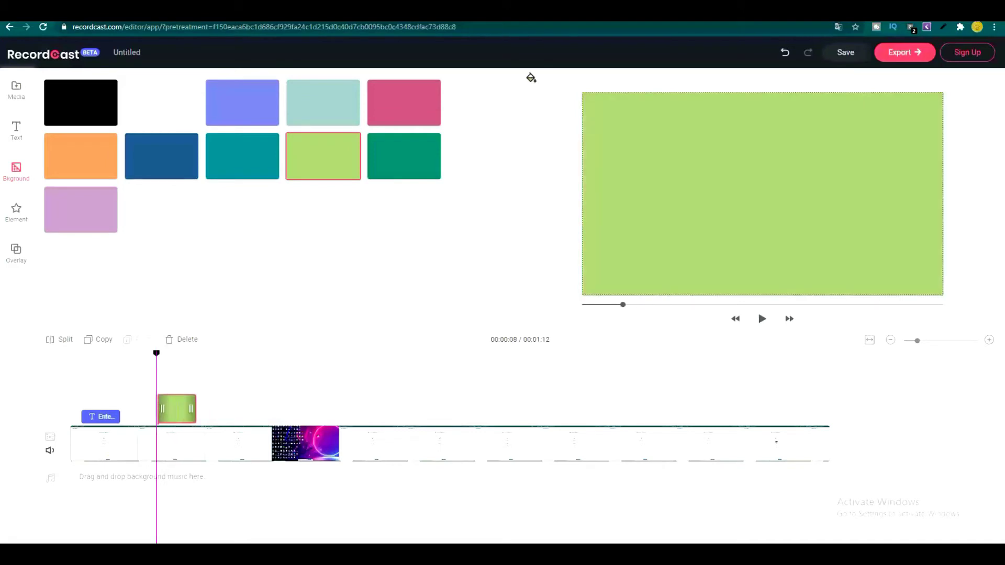
pyautogui.click(16, 131)
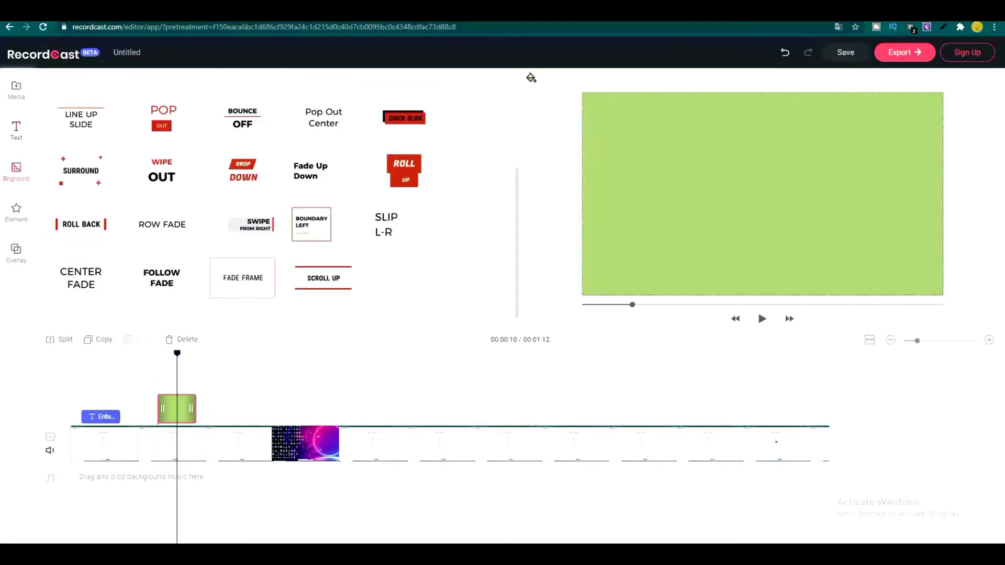
pyautogui.moveTo(161, 225); pyautogui.dragTo(181, 386)
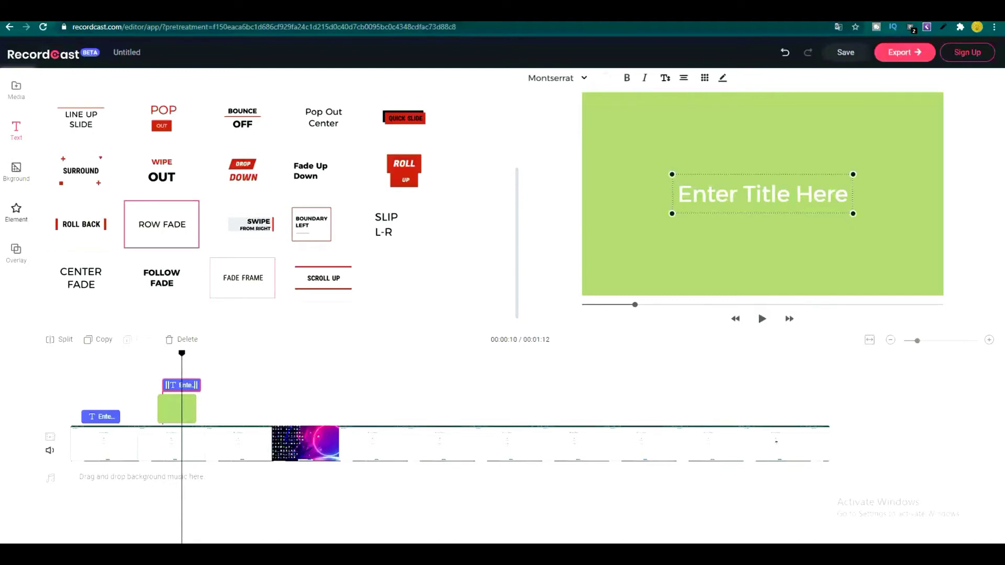
# Step: Add the orange bell element from the Social elements at about 00:00:17 on the timeline and preview it
pyautogui.click(16, 212)
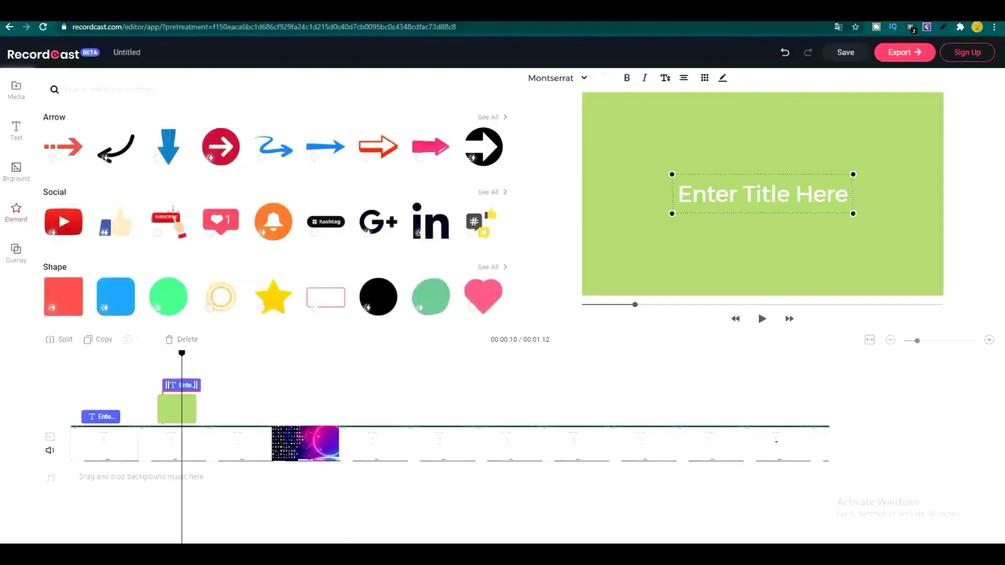
pyautogui.moveTo(273, 221); pyautogui.dragTo(256, 408)
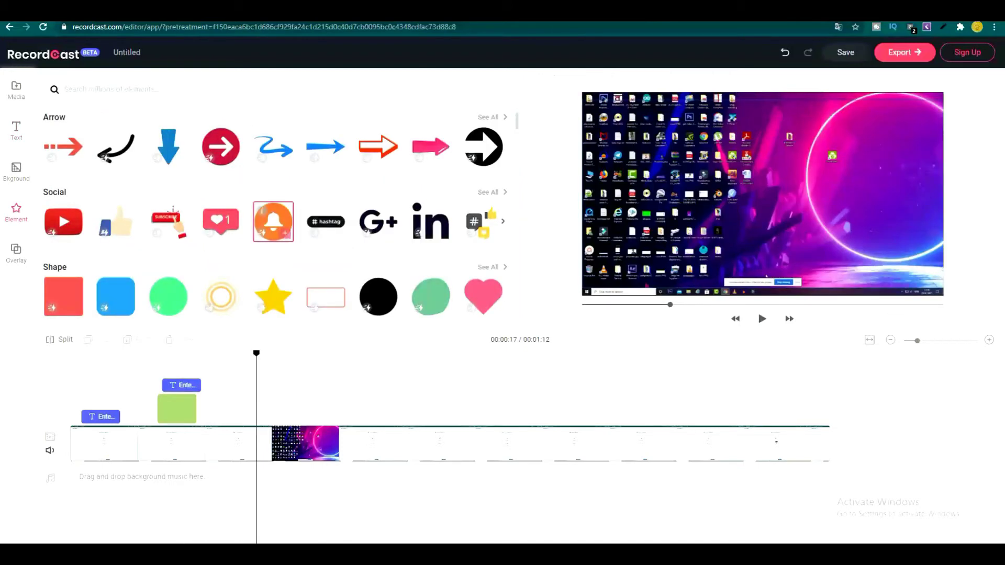
pyautogui.moveTo(274, 221); pyautogui.dragTo(277, 416)
pyautogui.press('space')
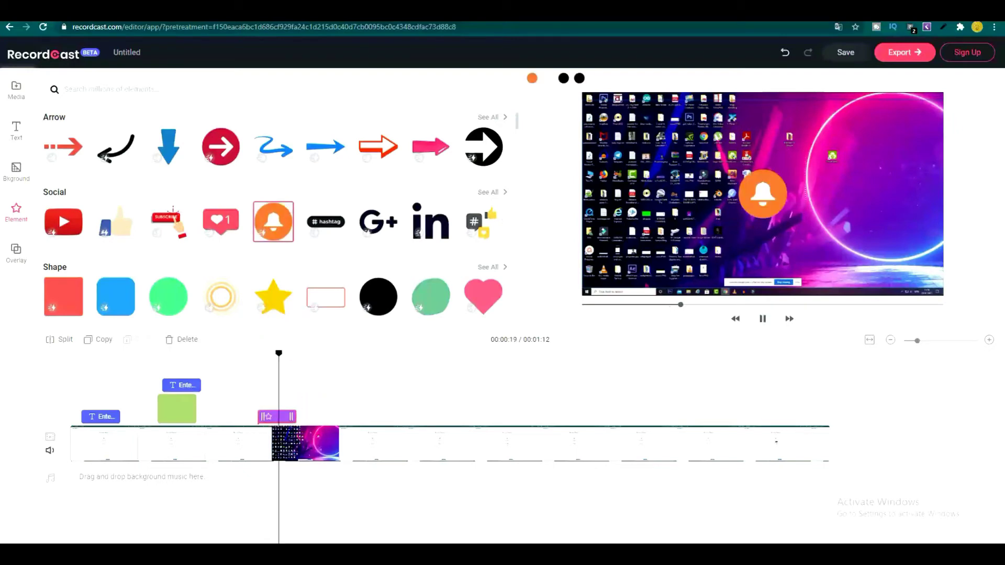
pyautogui.press('space')
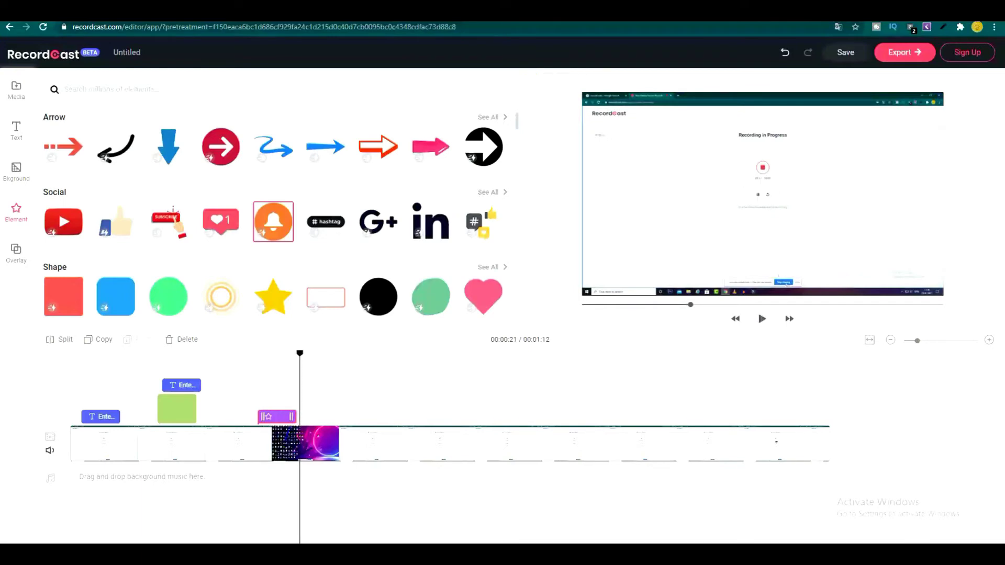
# Step: Add the animated Subscribe element after the bell on the timeline and enlarge it to about twice its size in the video frame
pyautogui.click(168, 222)
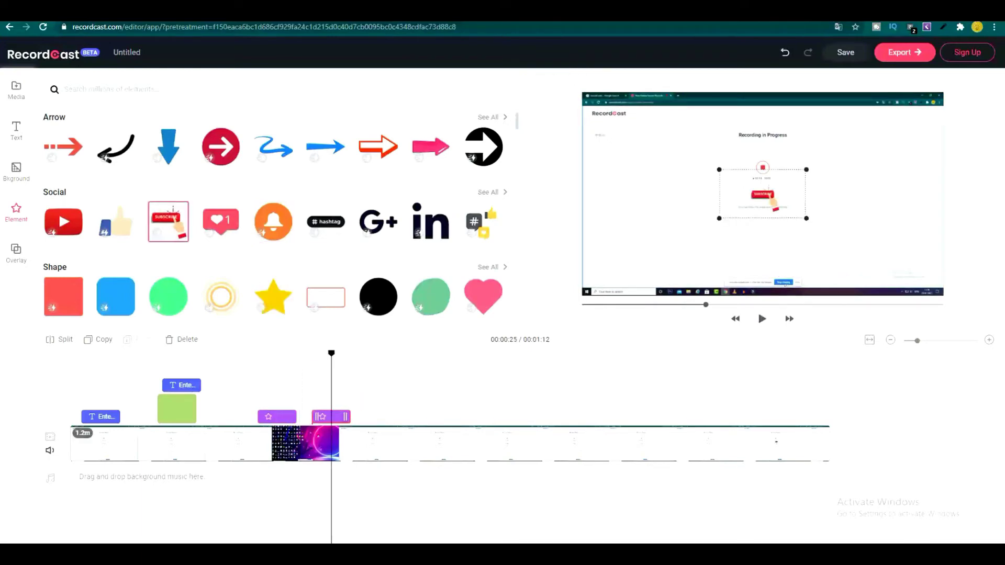
pyautogui.press('space')
pyautogui.press('space')
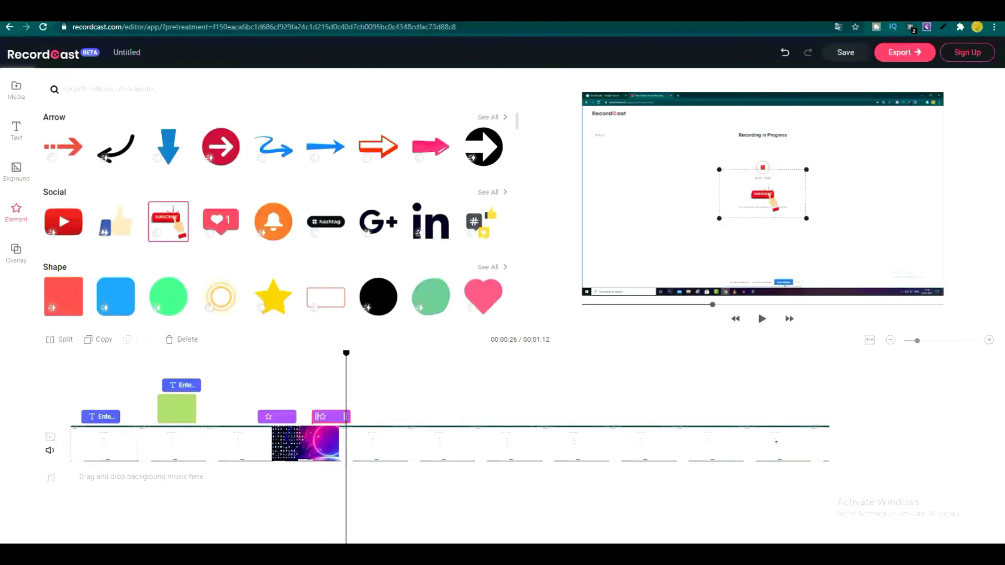
pyautogui.moveTo(806, 219); pyautogui.dragTo(897, 269)
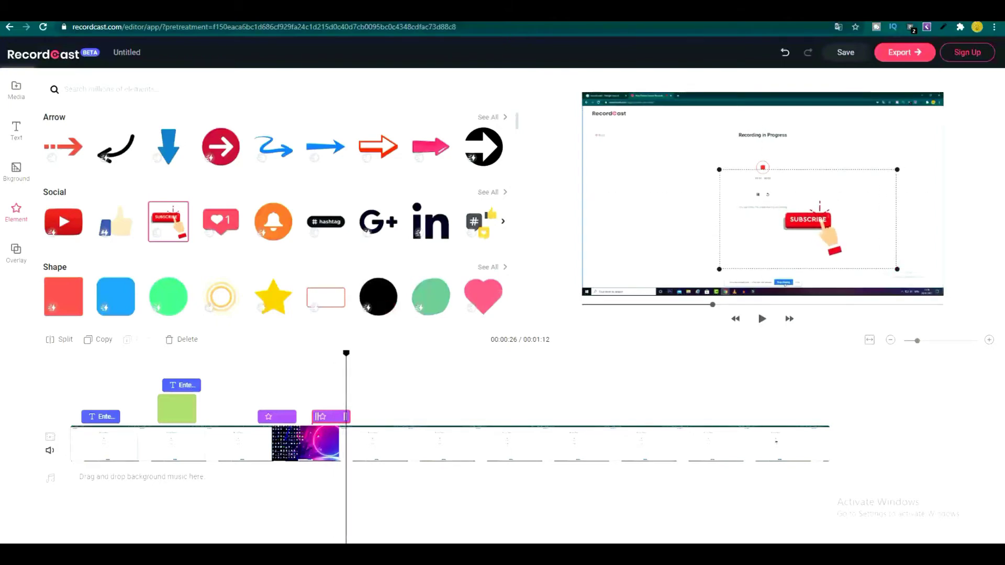
# Step: Browse the element library to the Misc category and add the camera frame with REC and LIVE labels after the Subscribe element
pyautogui.moveTo(481, 222)
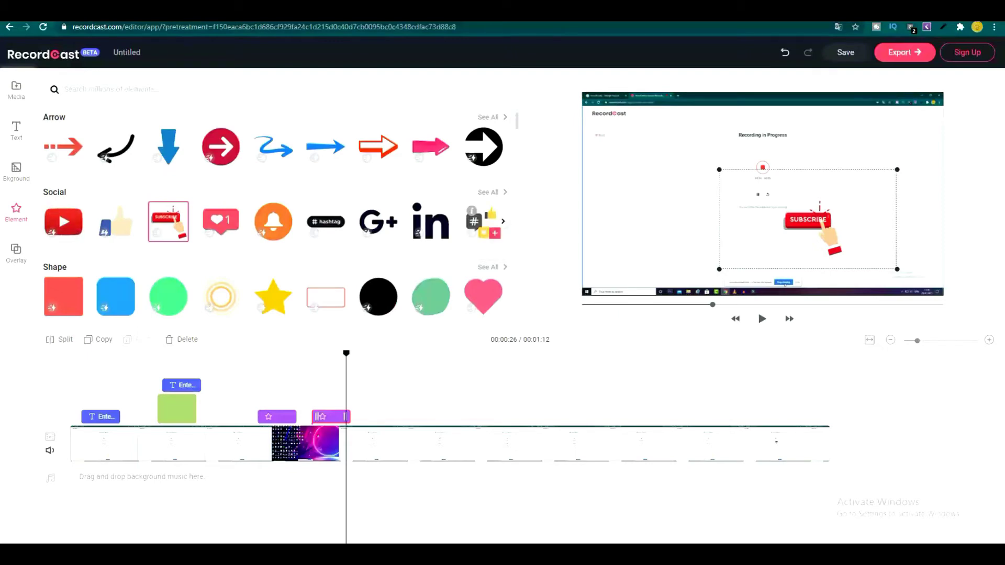
pyautogui.scroll(-1, 482, 222)
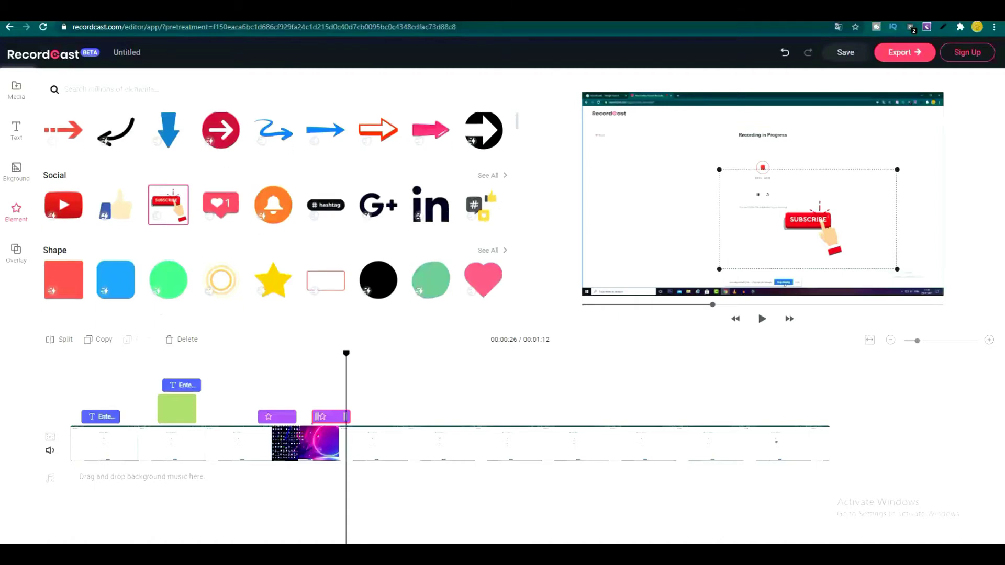
pyautogui.scroll(-5, 275, 215)
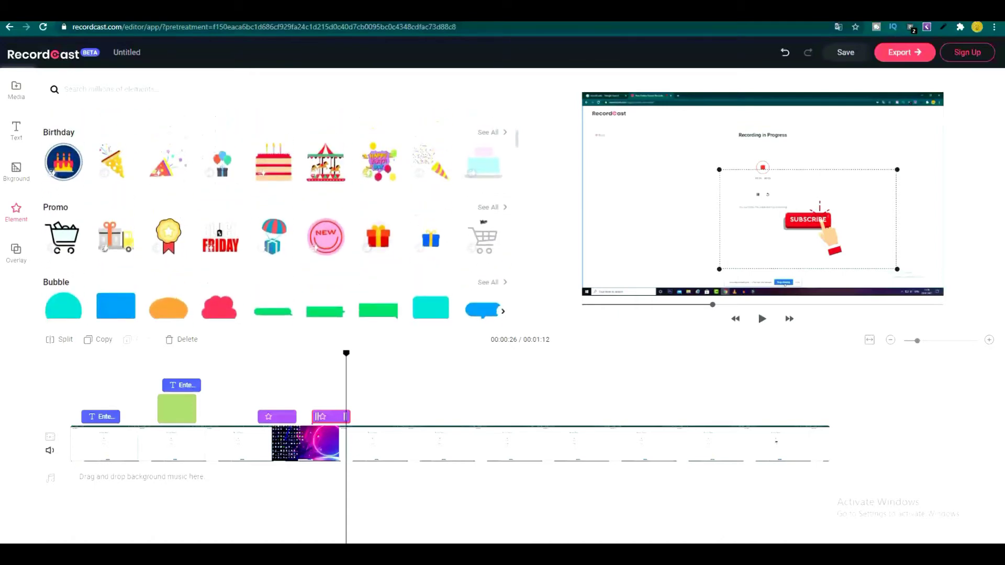
pyautogui.scroll(-15, 275, 215)
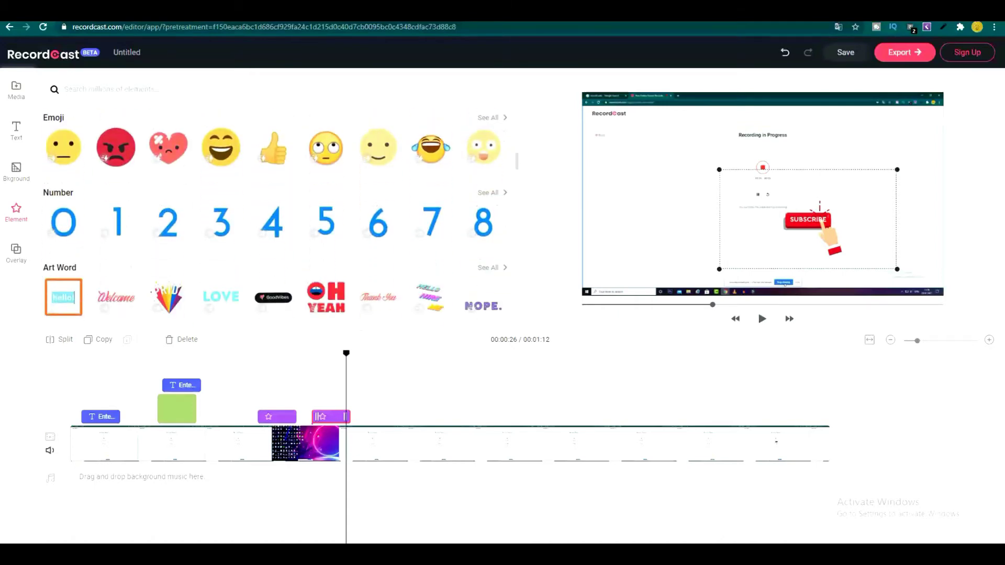
pyautogui.scroll(-12, 274, 214)
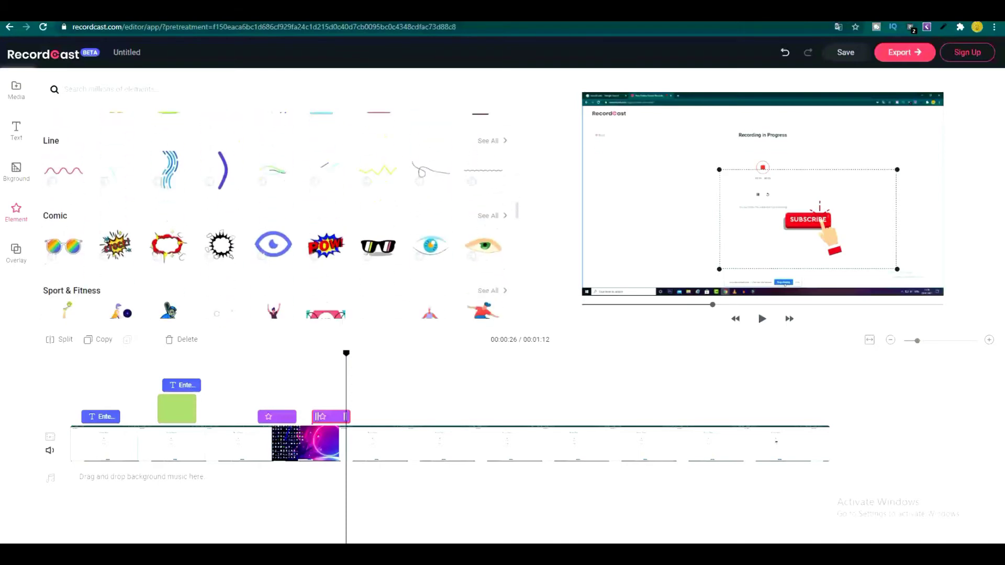
pyautogui.scroll(-15, 275, 215)
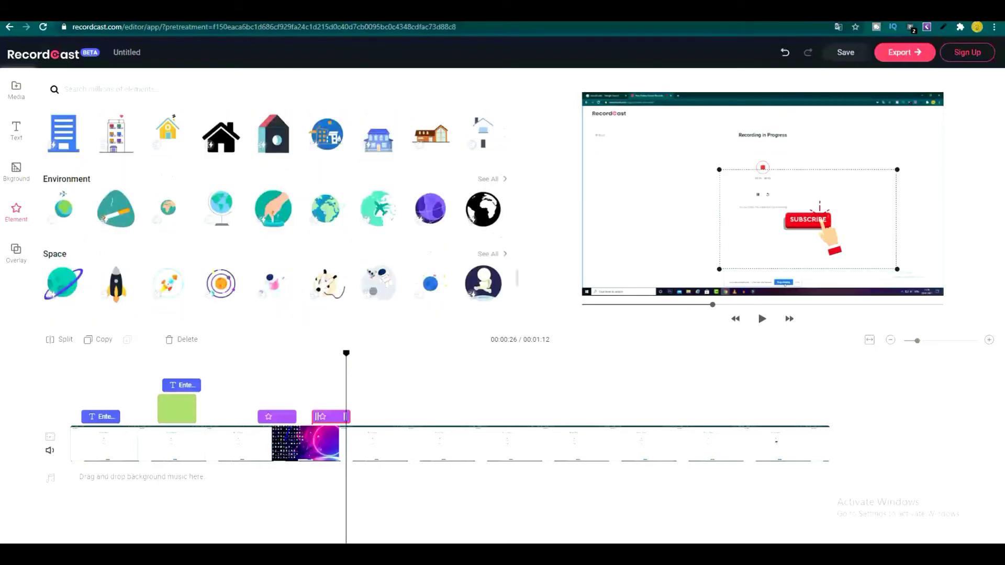
pyautogui.scroll(-3, 275, 215)
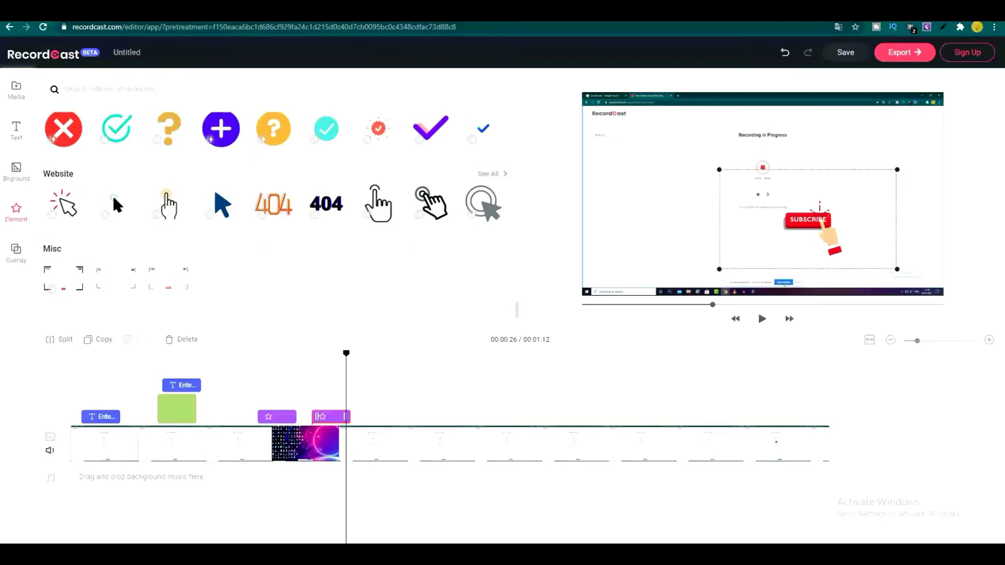
pyautogui.moveTo(68, 285)
pyautogui.click(180, 290)
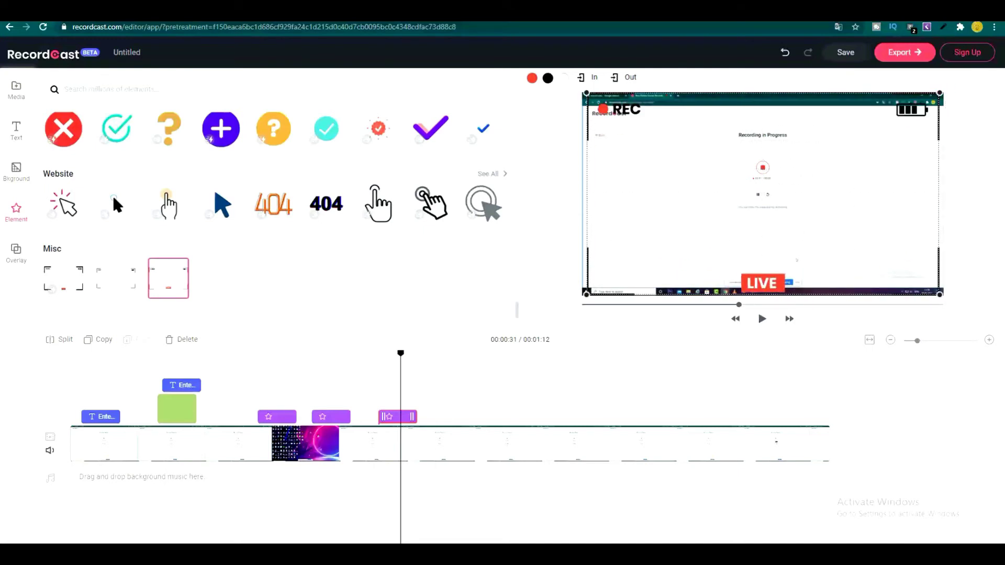
pyautogui.press('Escape')
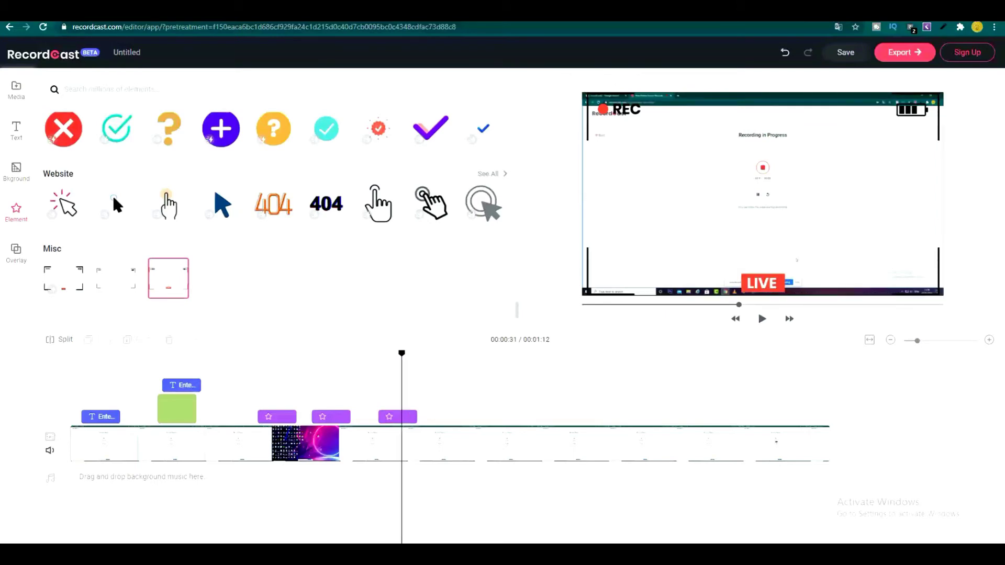
# Step: Add the pink circles decoration overlay after the camera frame on the timeline and play it back
pyautogui.click(16, 252)
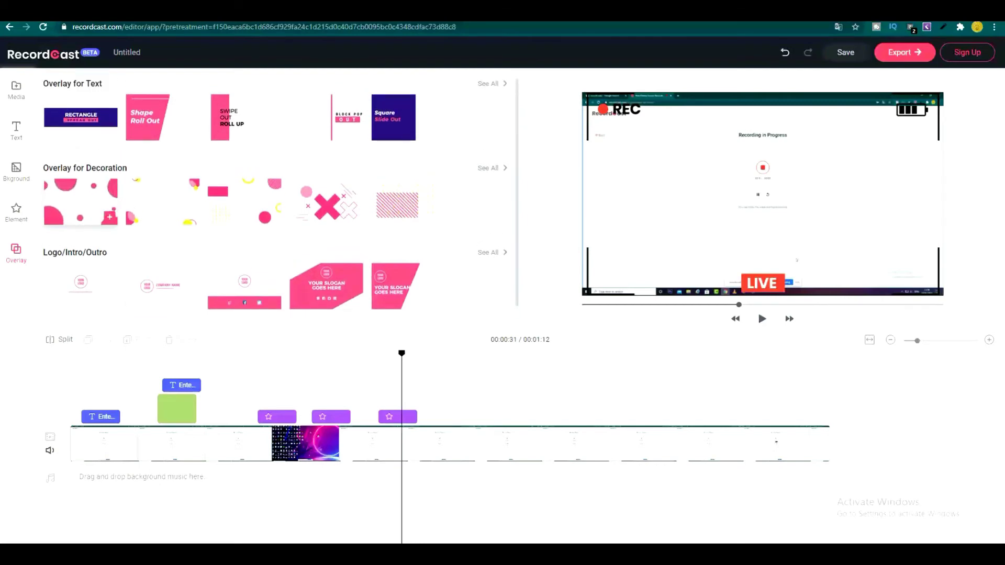
pyautogui.moveTo(81, 201); pyautogui.dragTo(482, 416)
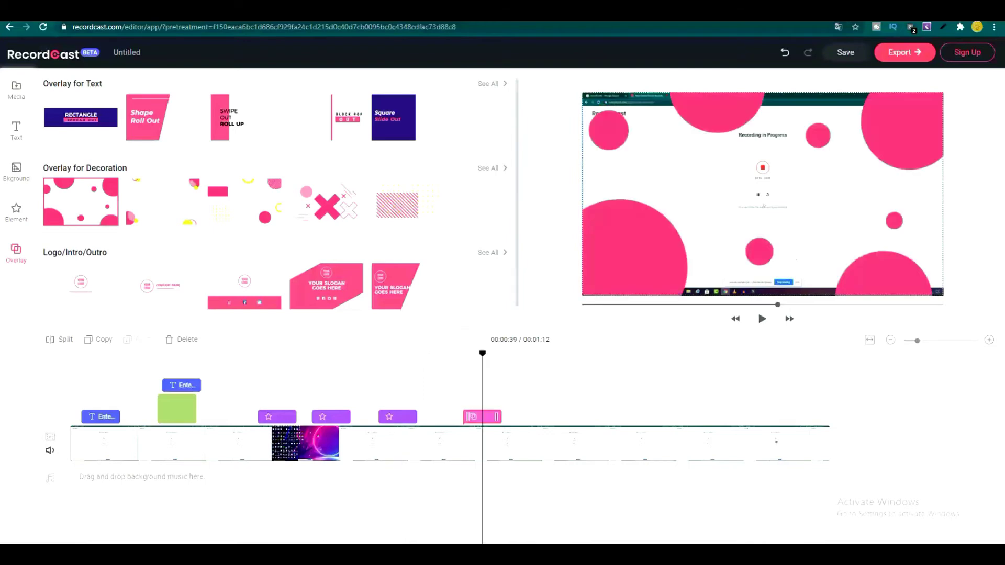
pyautogui.click(461, 361)
pyautogui.press('space')
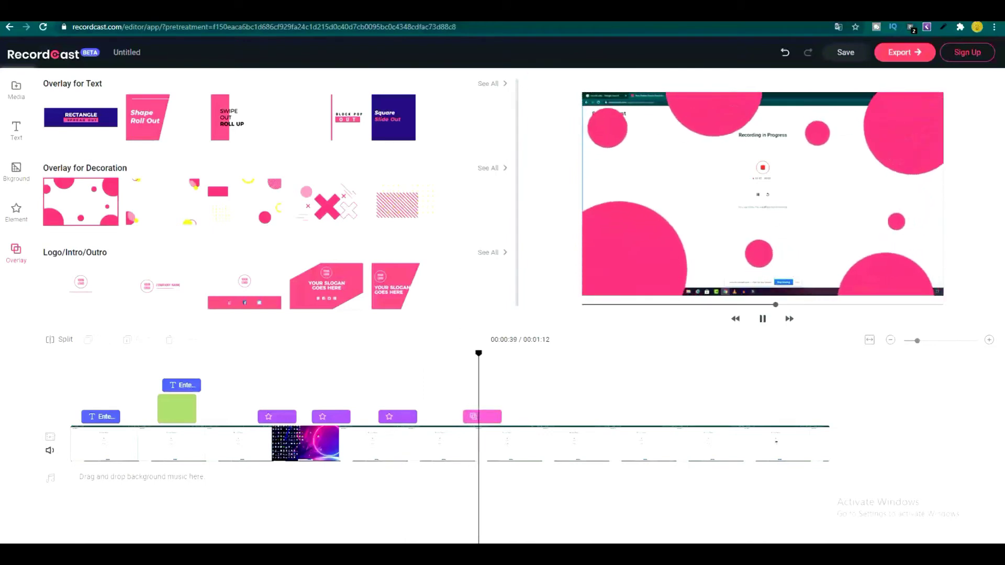
# Step: Add the slanted "Your Slogan Goes Here" overlay and the pink crosses decoration overlay after the circles overlay
pyautogui.moveTo(396, 286)
pyautogui.click(437, 301)
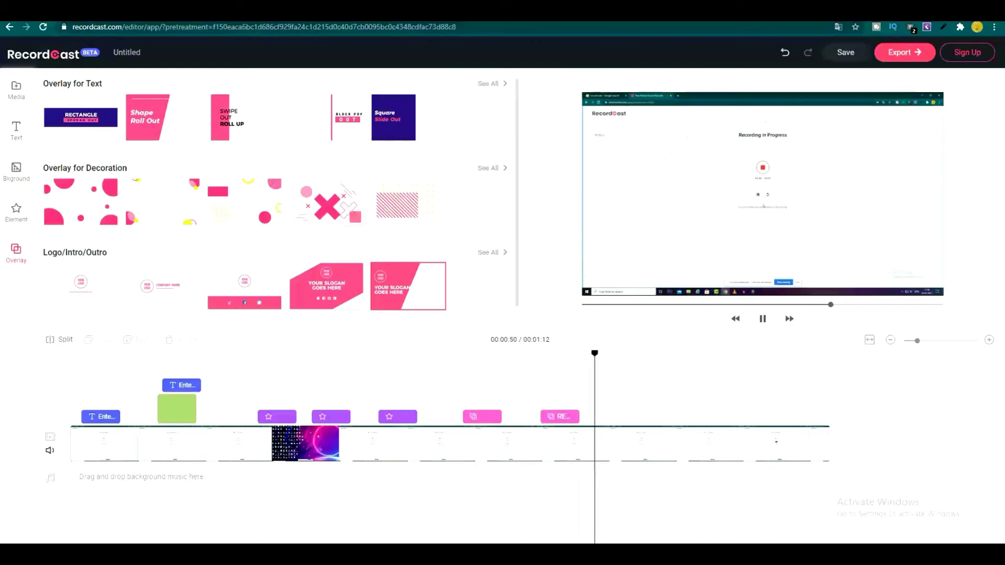
pyautogui.click(326, 201)
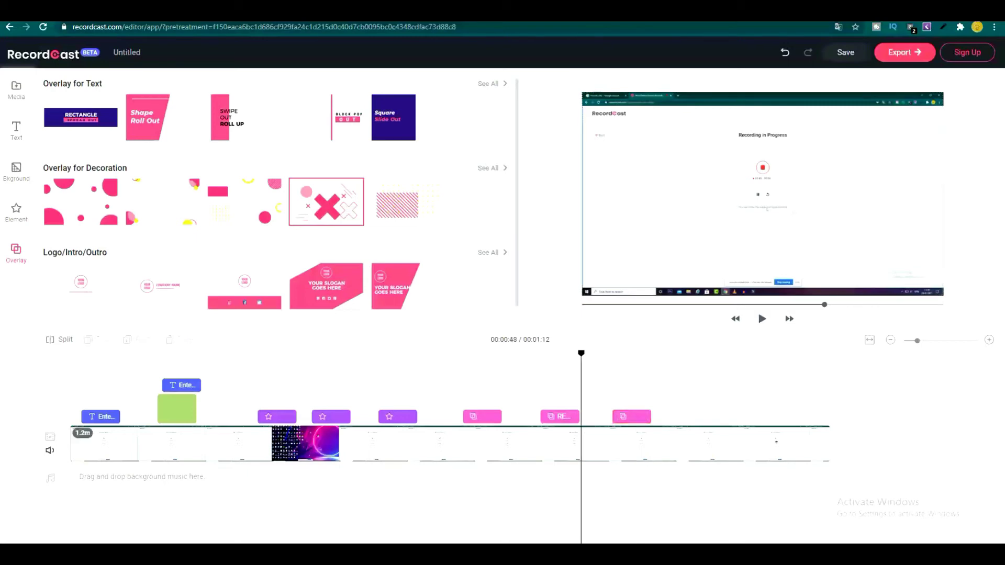
# Step: Split the screen recording clip at 00:00:49 and split its second part again at 00:00:53
pyautogui.click(587, 444)
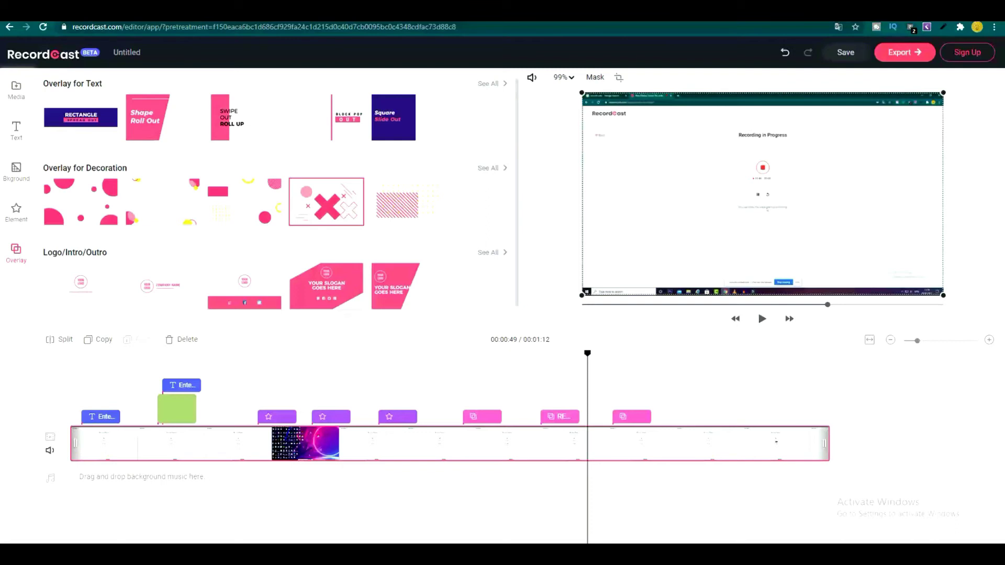
pyautogui.click(59, 340)
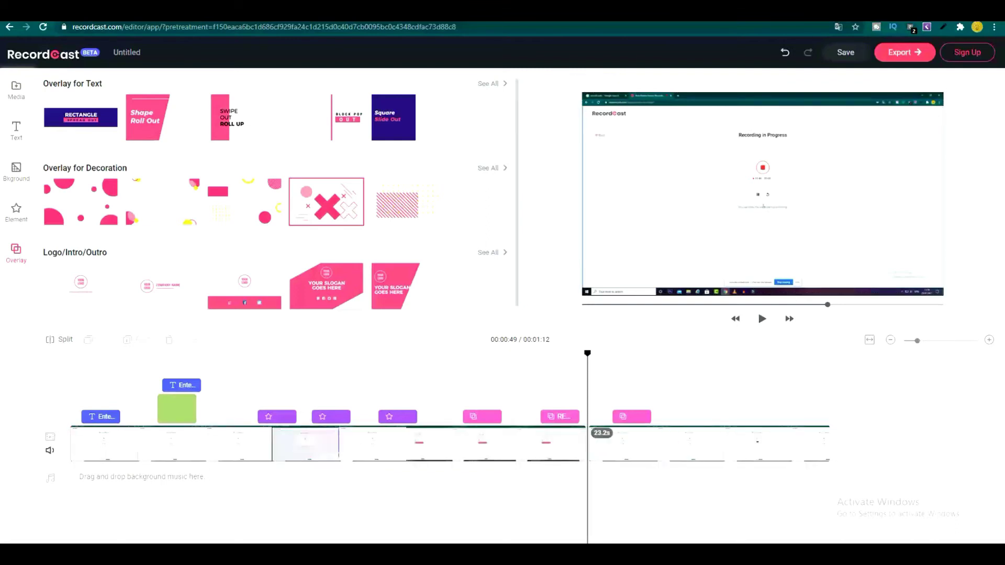
pyautogui.click(619, 444)
pyautogui.click(534, 444)
pyautogui.click(637, 444)
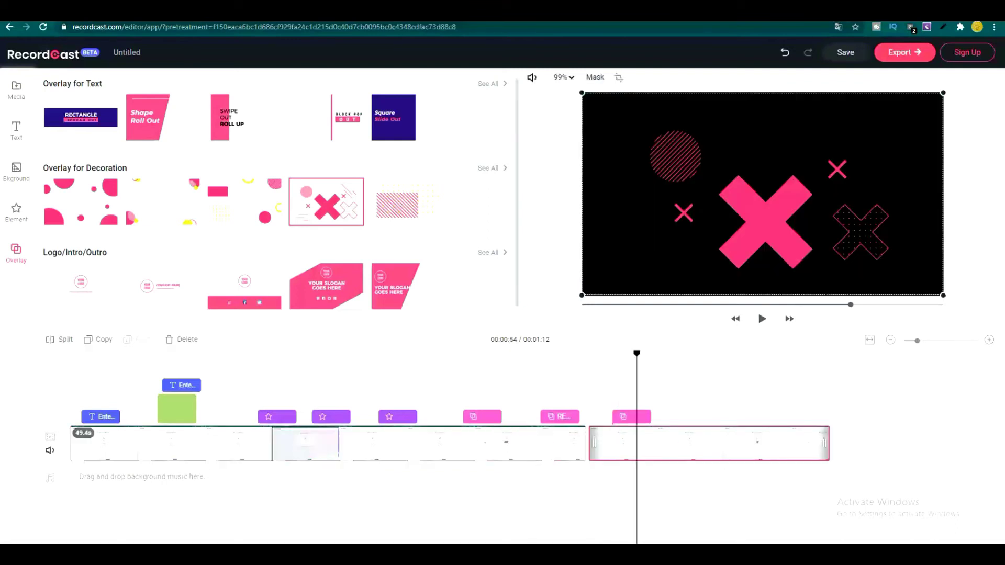
pyautogui.click(534, 444)
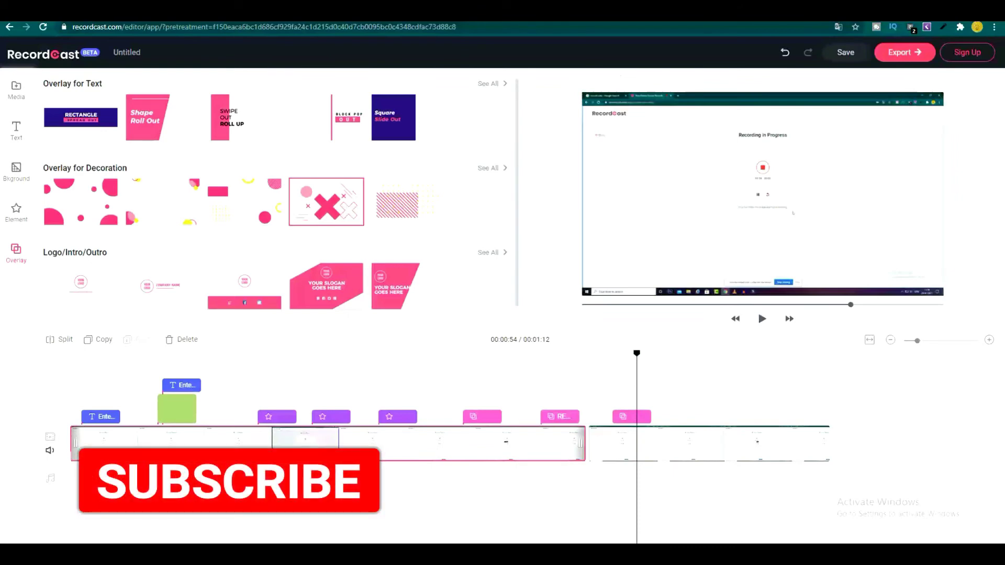
pyautogui.click(628, 444)
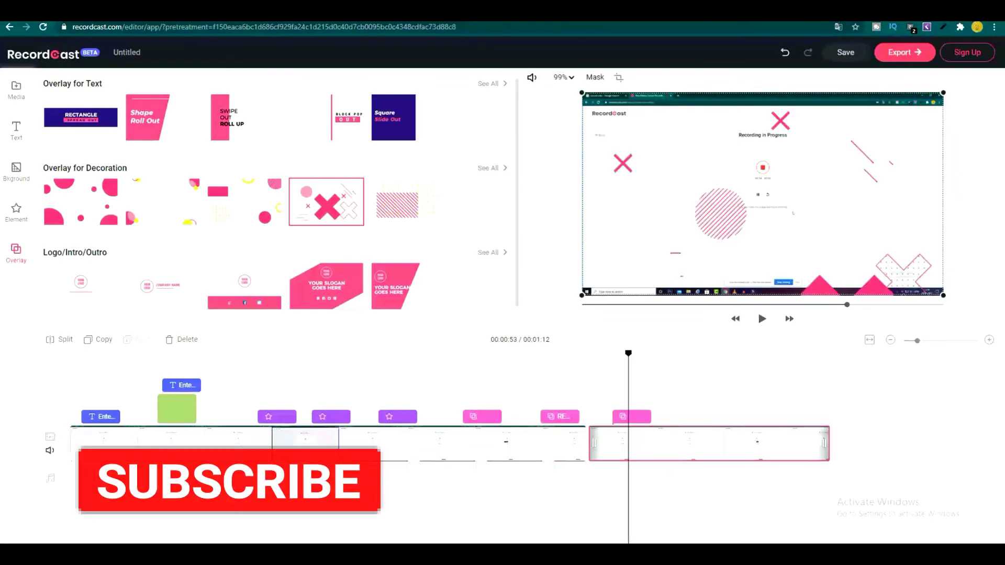
pyautogui.click(59, 340)
# Step: Copy the short middle section of the split recording and paste it at the end of the timeline at 00:01:12
pyautogui.click(605, 444)
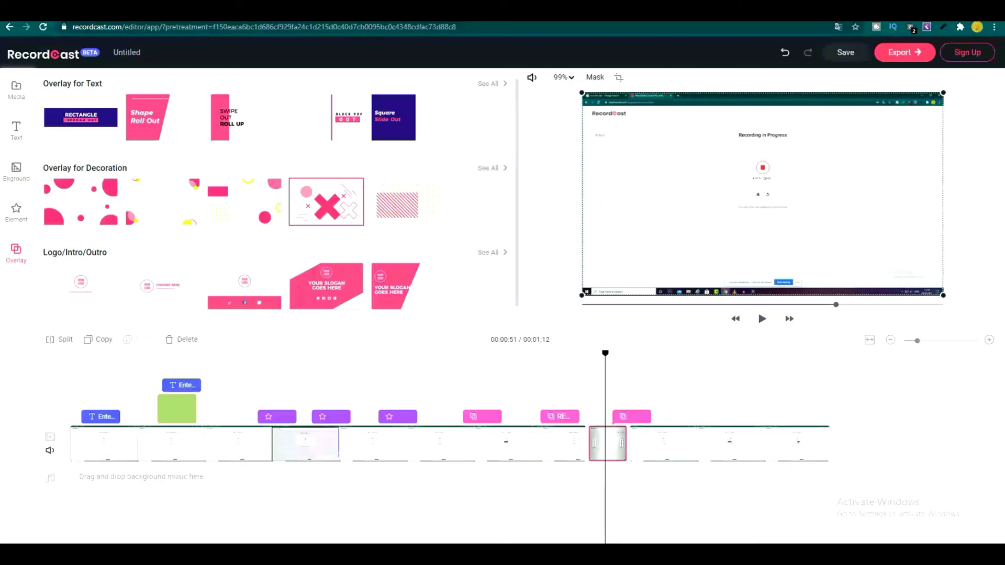
pyautogui.hotkey('ctrl', 'c')
pyautogui.click(832, 354)
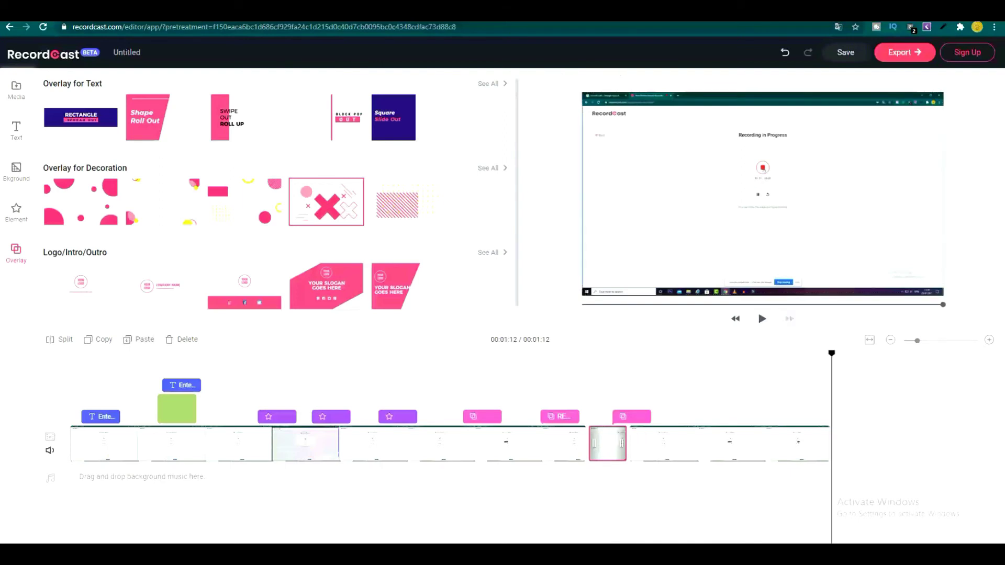
pyautogui.hotkey('ctrl', 'v')
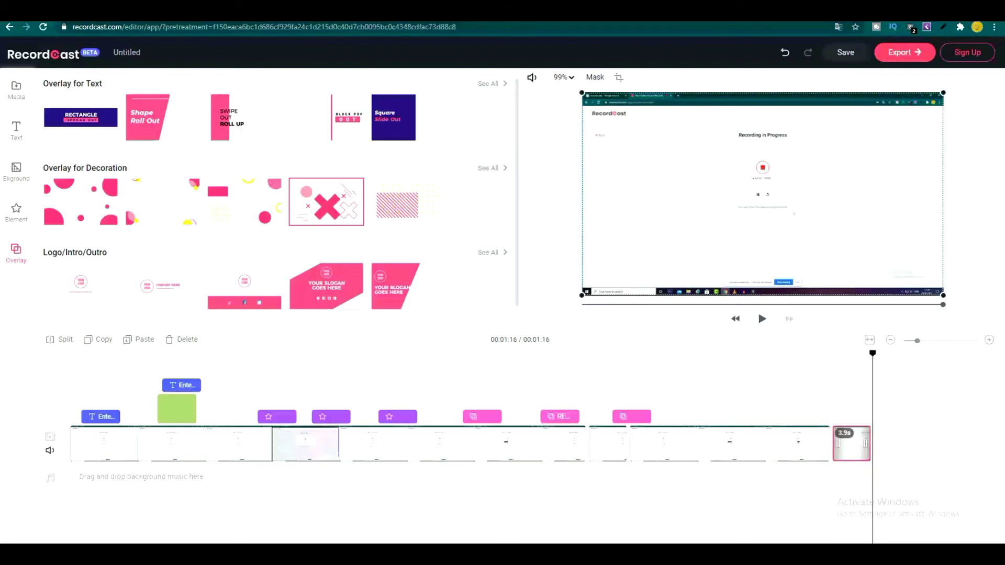
# Step: Import Getaway_Powder.mp3 from the "hard" folder in File Explorer into the media library and place it on the background music track
pyautogui.click(122, 353)
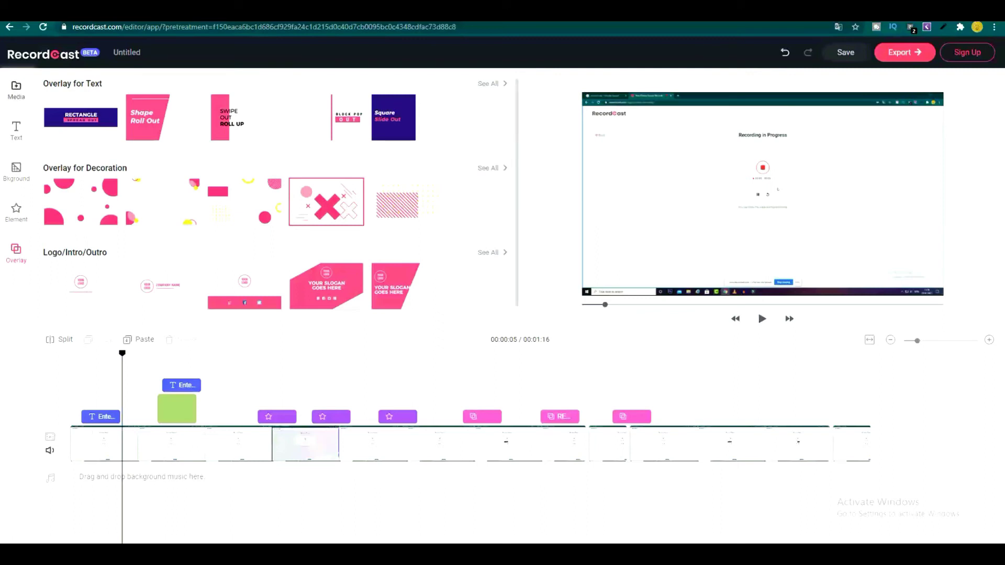
pyautogui.click(17, 90)
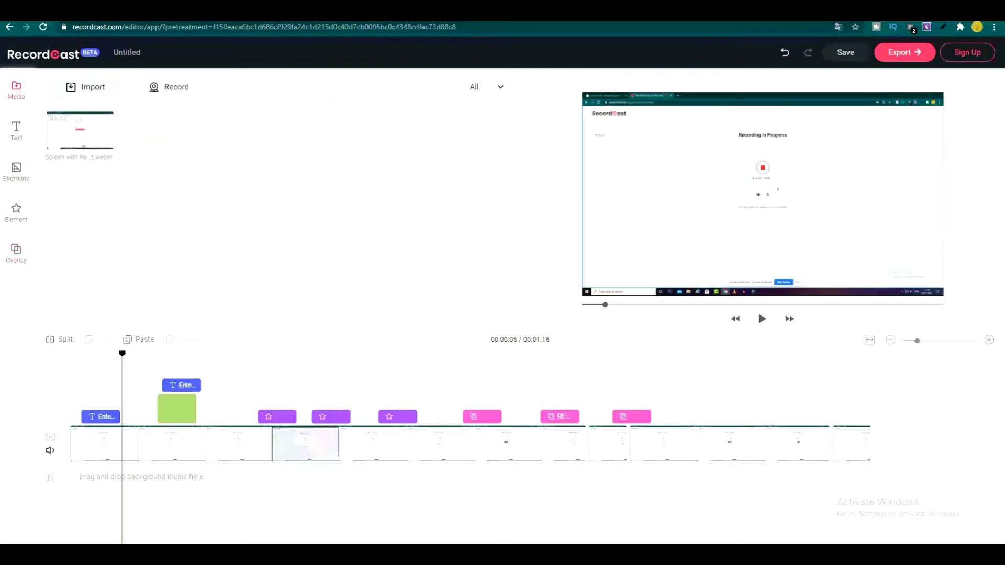
pyautogui.click(86, 87)
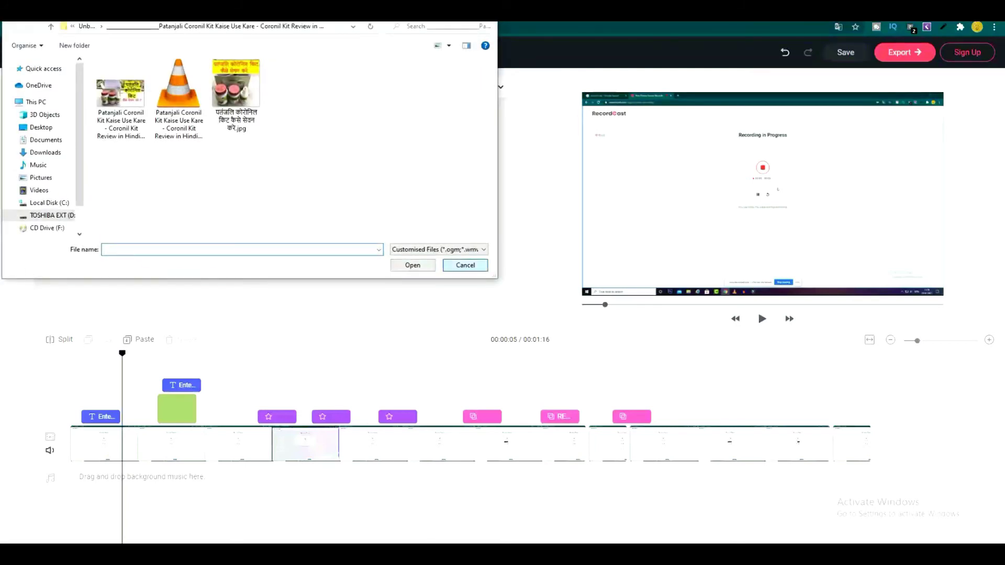
pyautogui.press('Escape')
pyautogui.hotkey('alt', 'Tab')
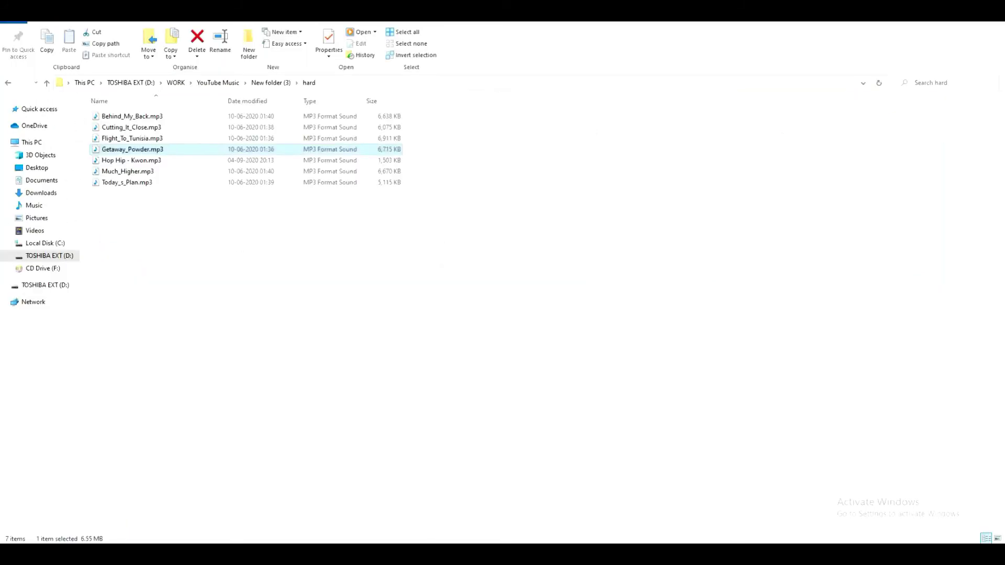
pyautogui.moveTo(133, 149); pyautogui.dragTo(252, 197)
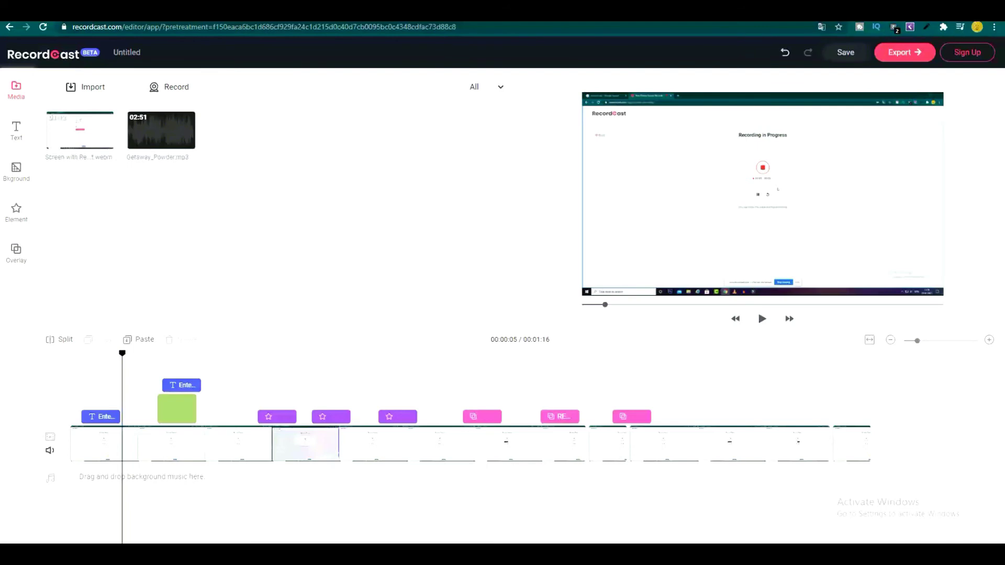
pyautogui.moveTo(161, 130)
pyautogui.moveTo(161, 131); pyautogui.dragTo(255, 475)
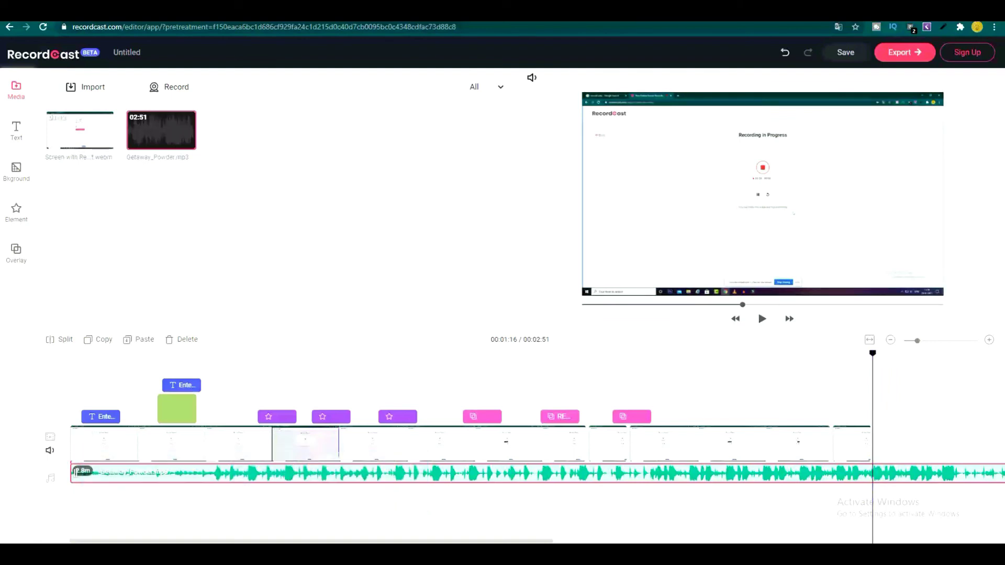
# Step: Split the background music at 00:01:16, where the video ends, and delete the part after it
pyautogui.click(60, 340)
pyautogui.click(919, 473)
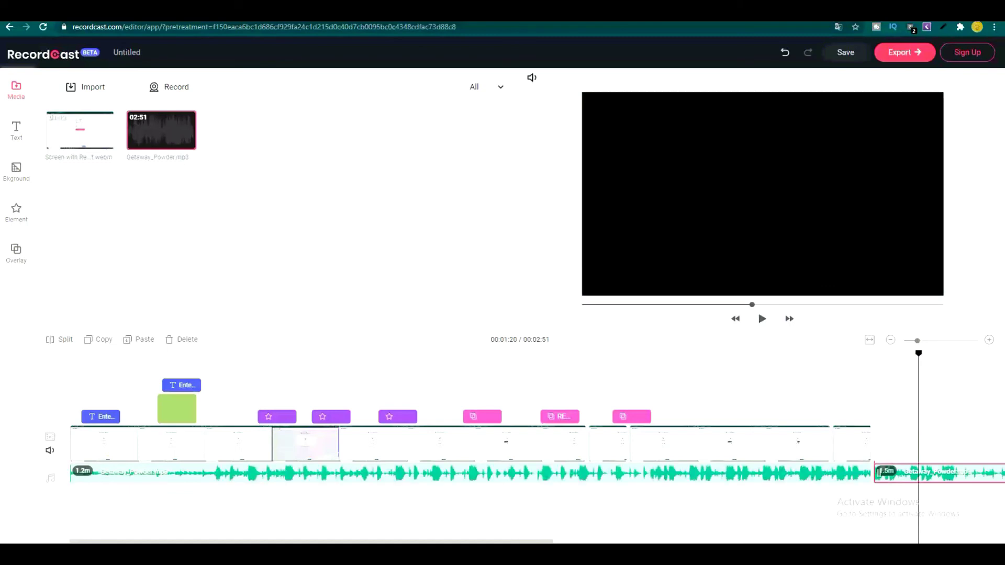
pyautogui.press('Delete')
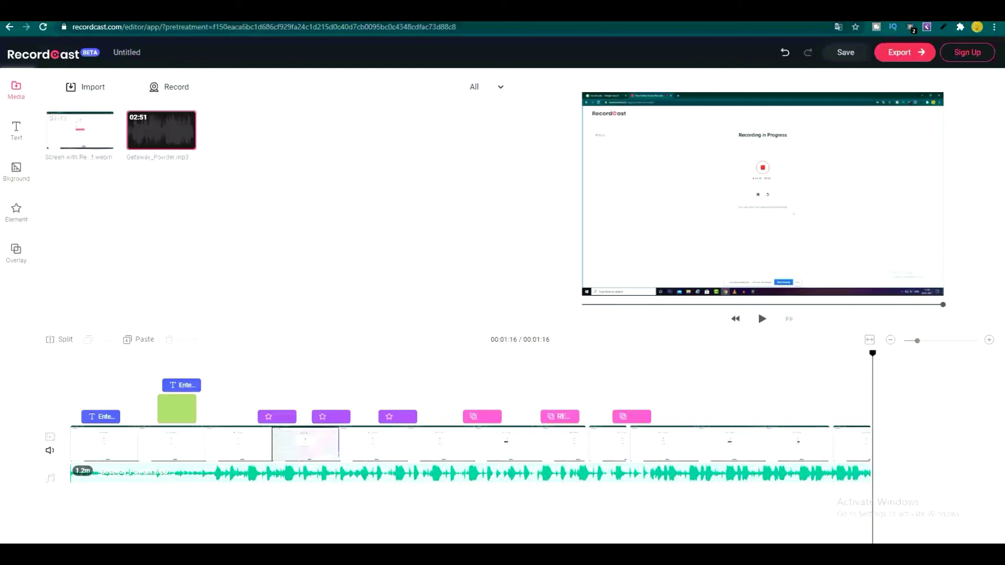
# Step: Export the project under the video name "First Video" in 1080p quality
pyautogui.click(905, 52)
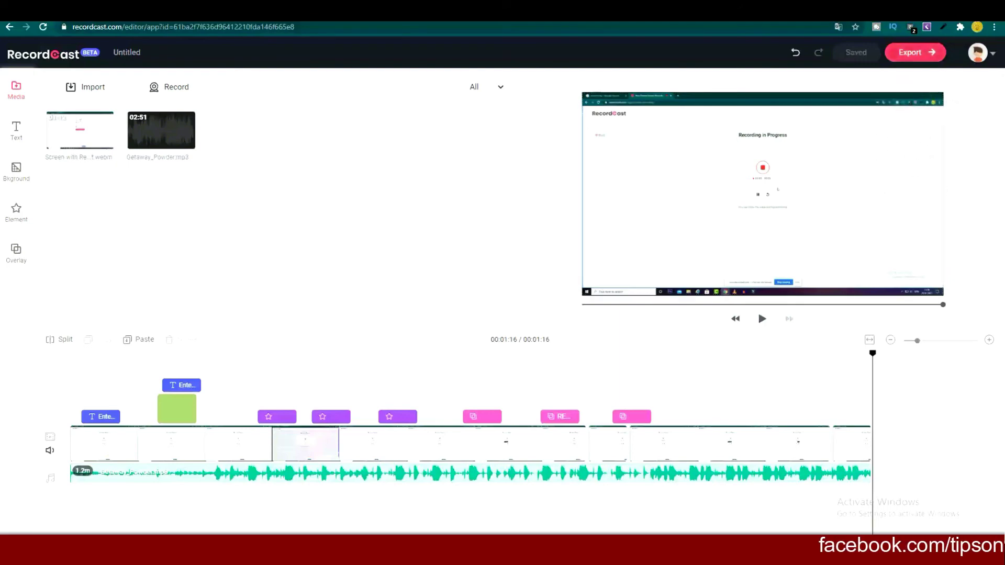
pyautogui.click(915, 53)
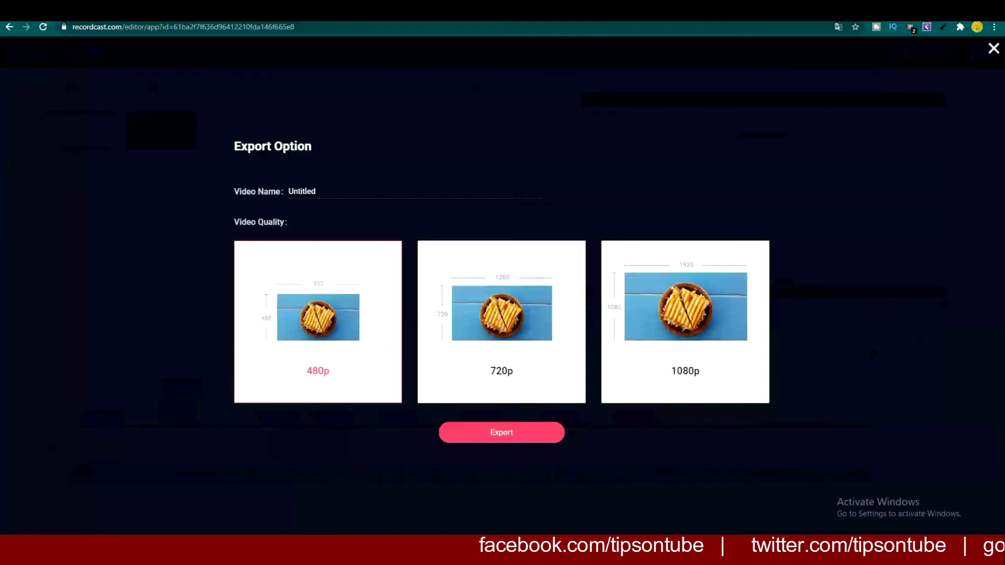
pyautogui.doubleClick(302, 191)
pyautogui.click(288, 192)
pyautogui.click(316, 191)
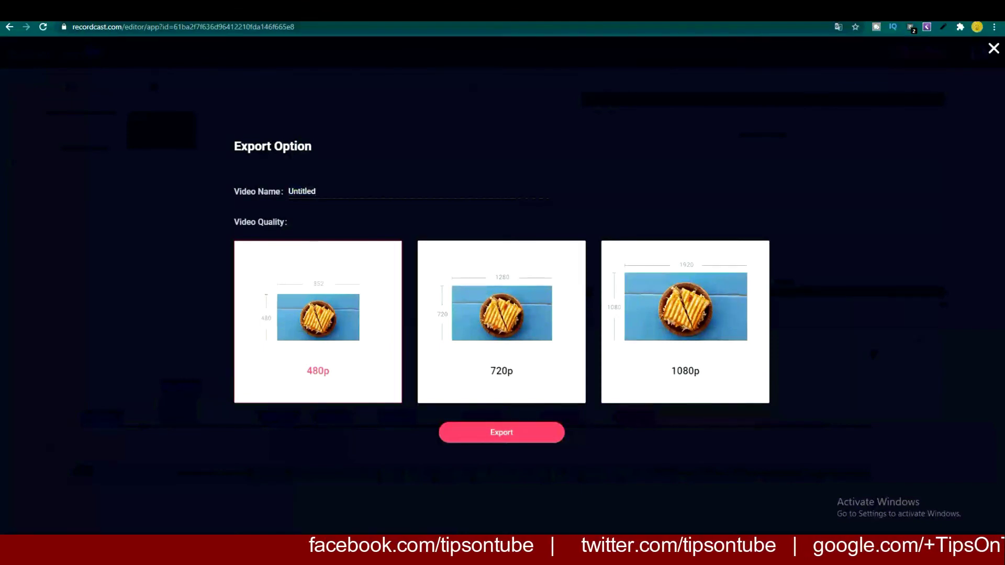
pyautogui.hotkey('ctrl', 'a')
pyautogui.write('First Video')
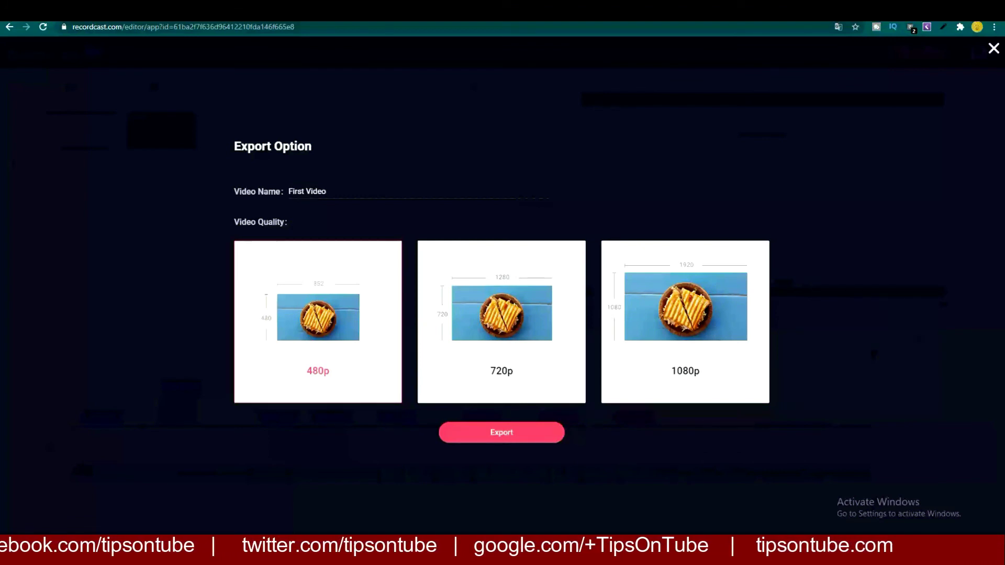
pyautogui.click(685, 321)
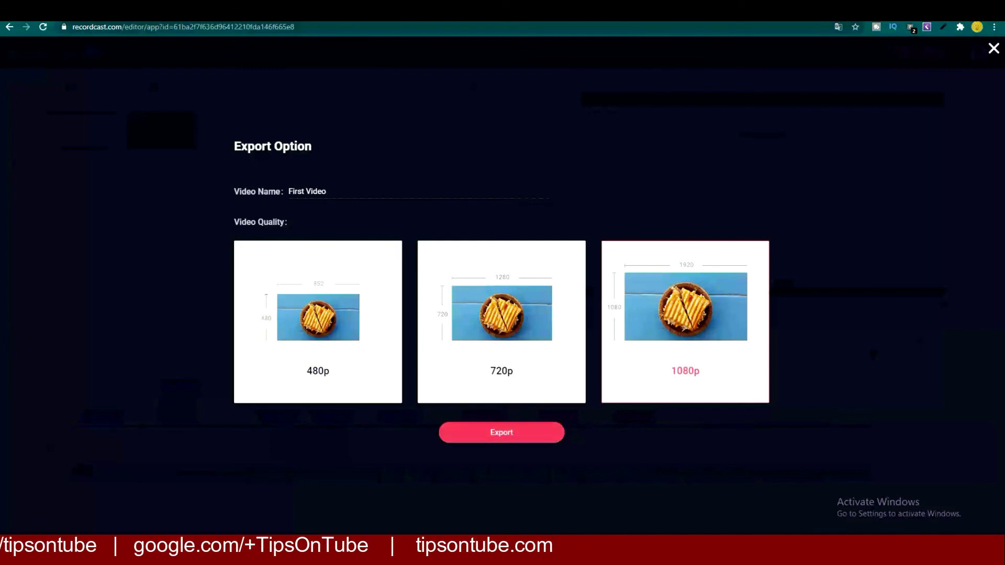
pyautogui.click(501, 433)
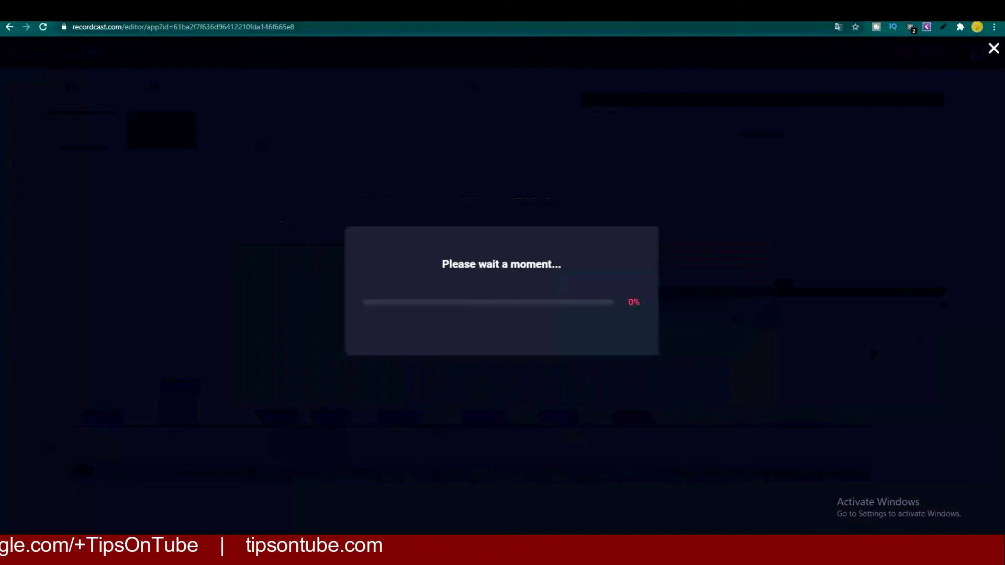